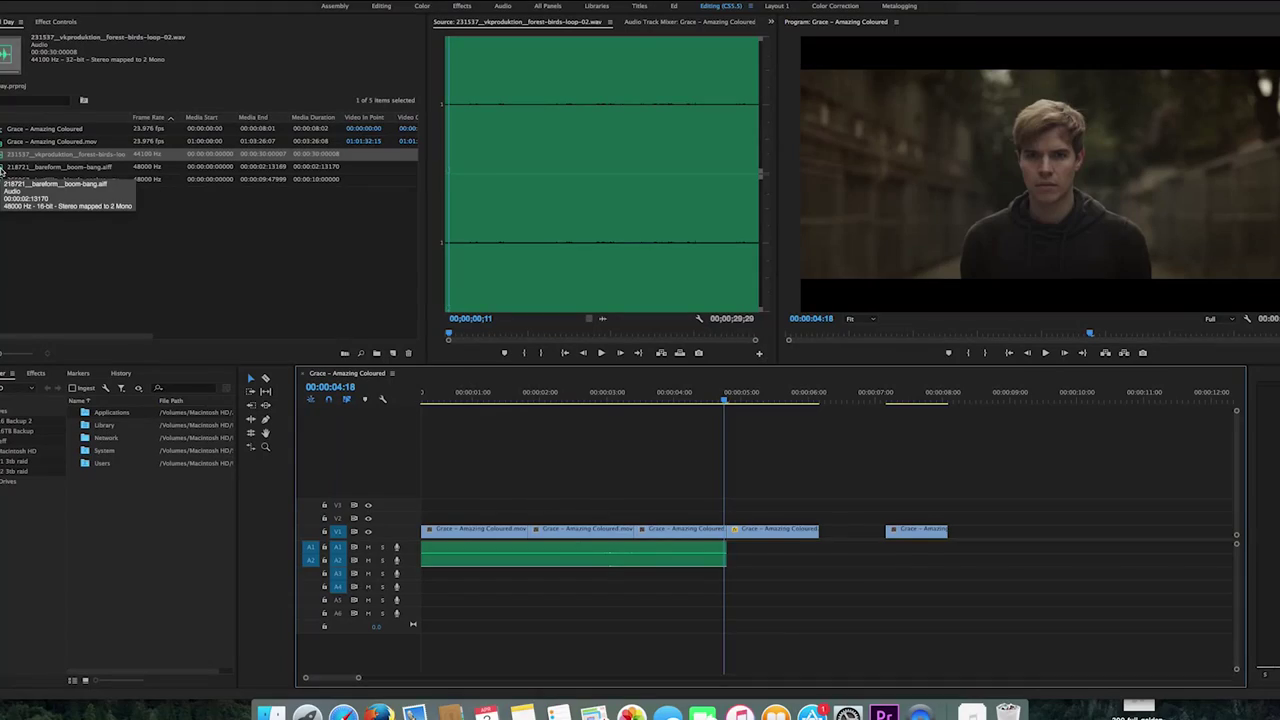
Load bicycle-spokes.wav, then boom-bang.aiff, in the Source monitor and play the boom-bang sound
{"action": "double_click", "coordinate": [3, 180]}
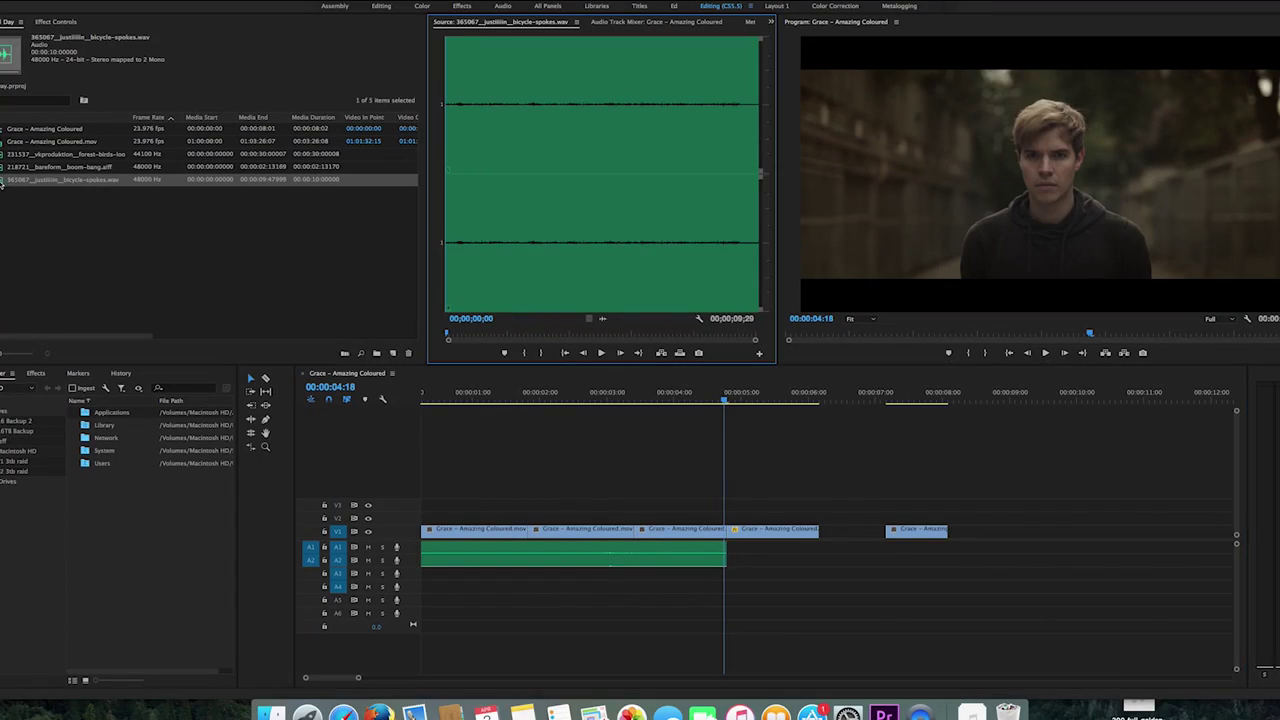
{"action": "double_click", "coordinate": [3, 168]}
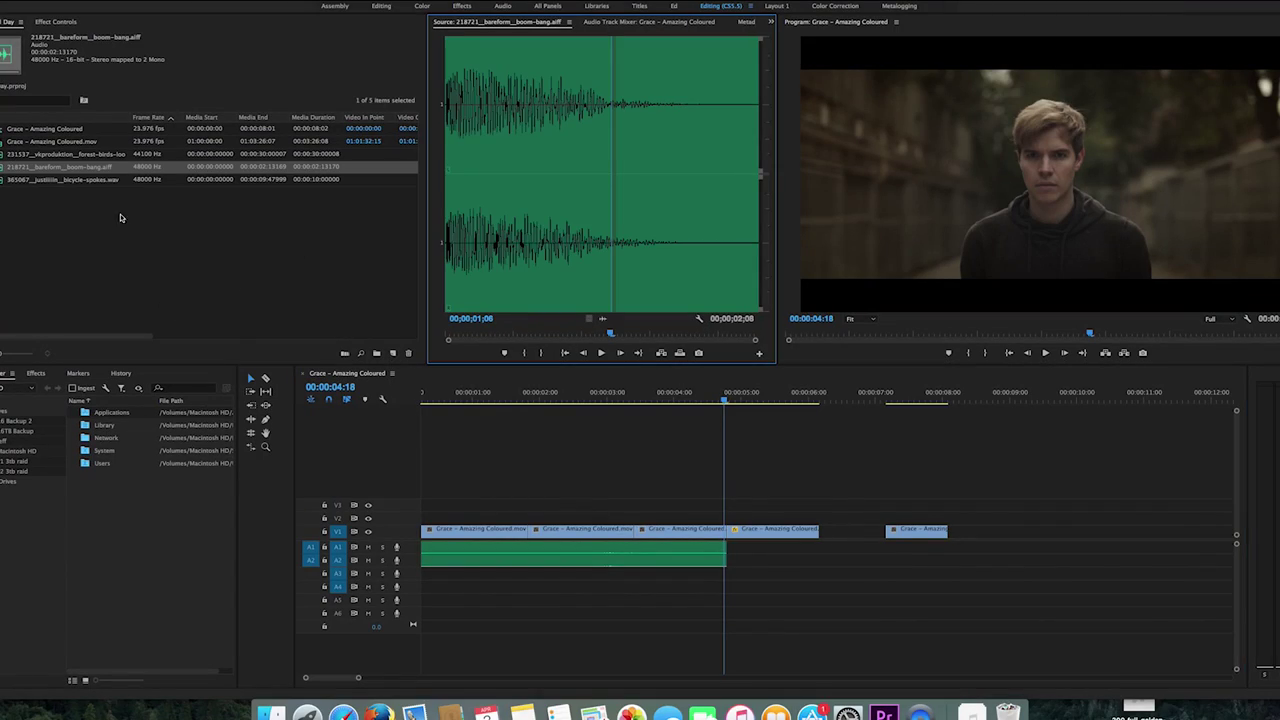
{"action": "key", "text": "space"}
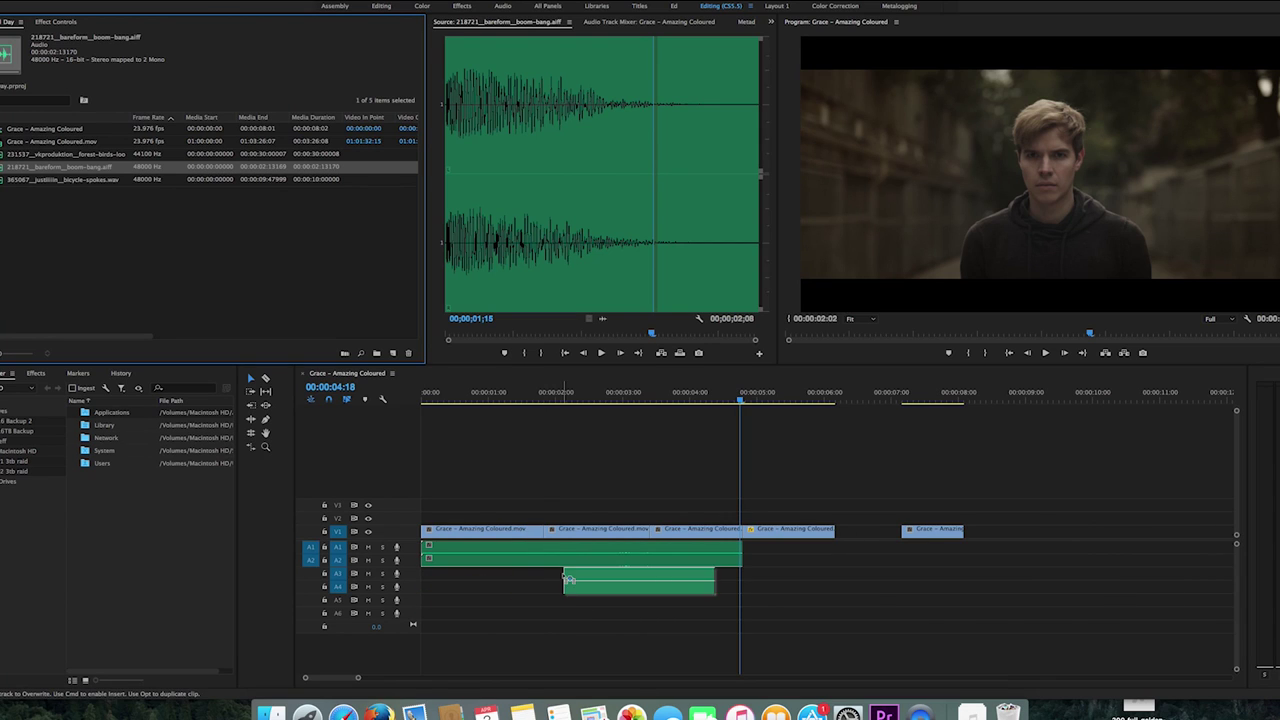
Place boom-bang.aiff on A3/A4 ending at the cut and play it back from about 00:00:03:00
{"action": "left_click_drag", "start_coordinate": [597, 580], "coordinate": [597, 580]}
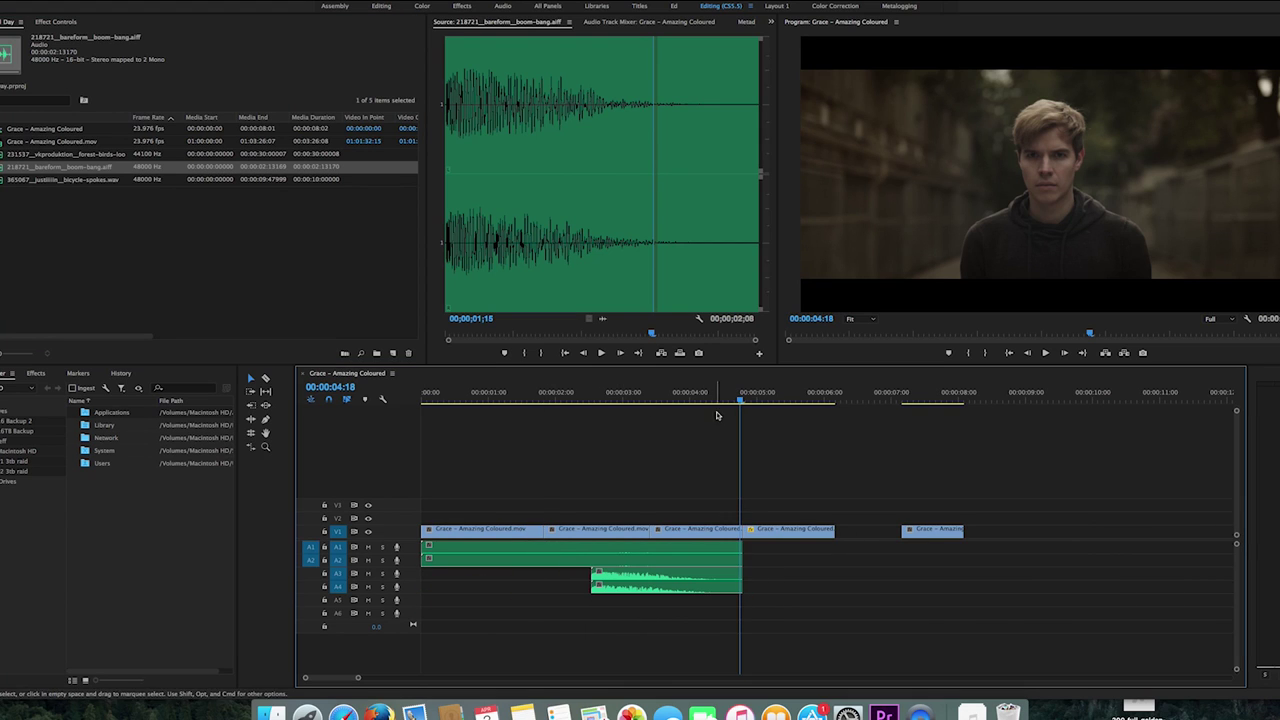
{"action": "left_click_drag", "start_coordinate": [733, 399], "coordinate": [574, 399]}
{"action": "key", "text": "space"}
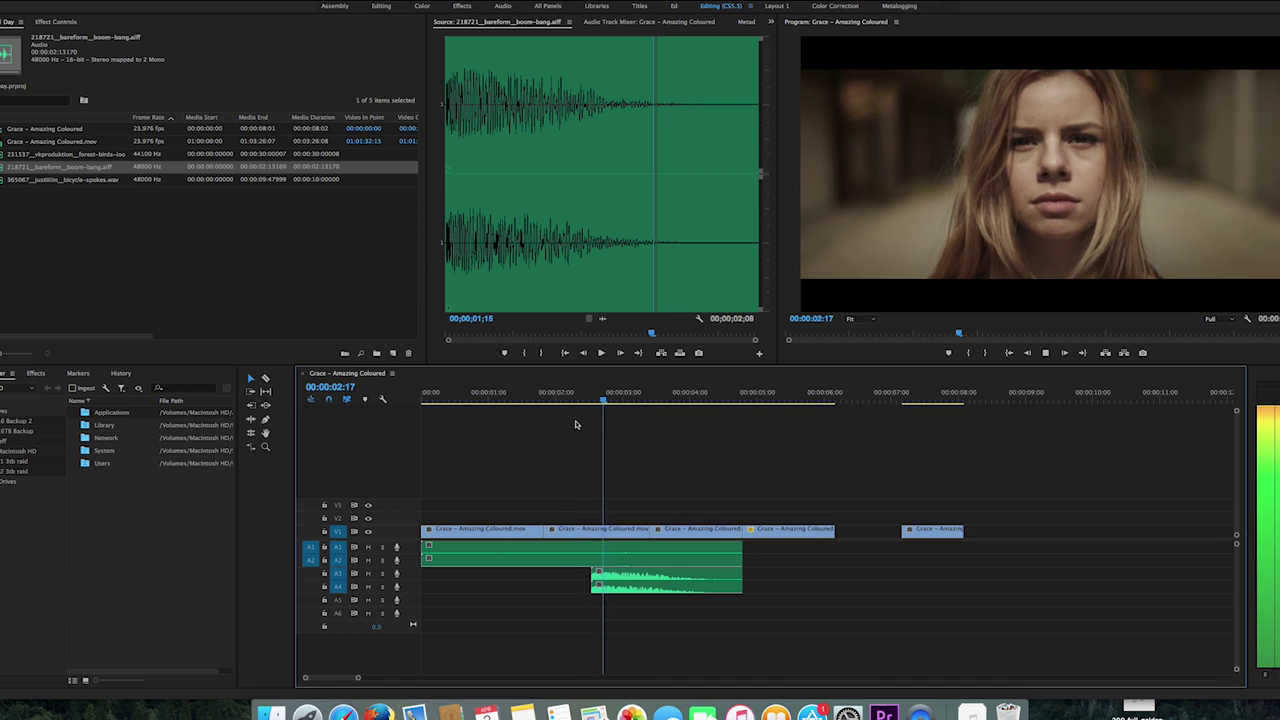
{"action": "key", "text": "space"}
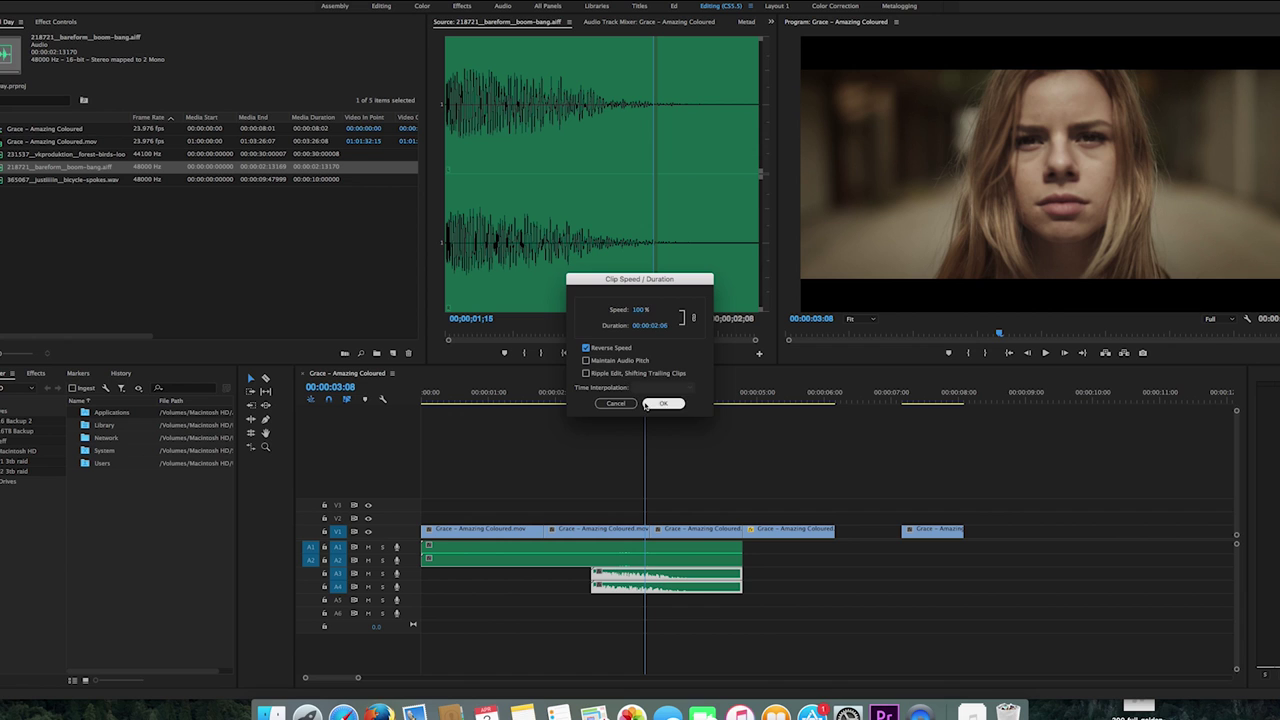
Apply Reverse Speed to the boom-bang clip and play through to the bike shot
{"action": "left_click", "coordinate": [660, 403]}
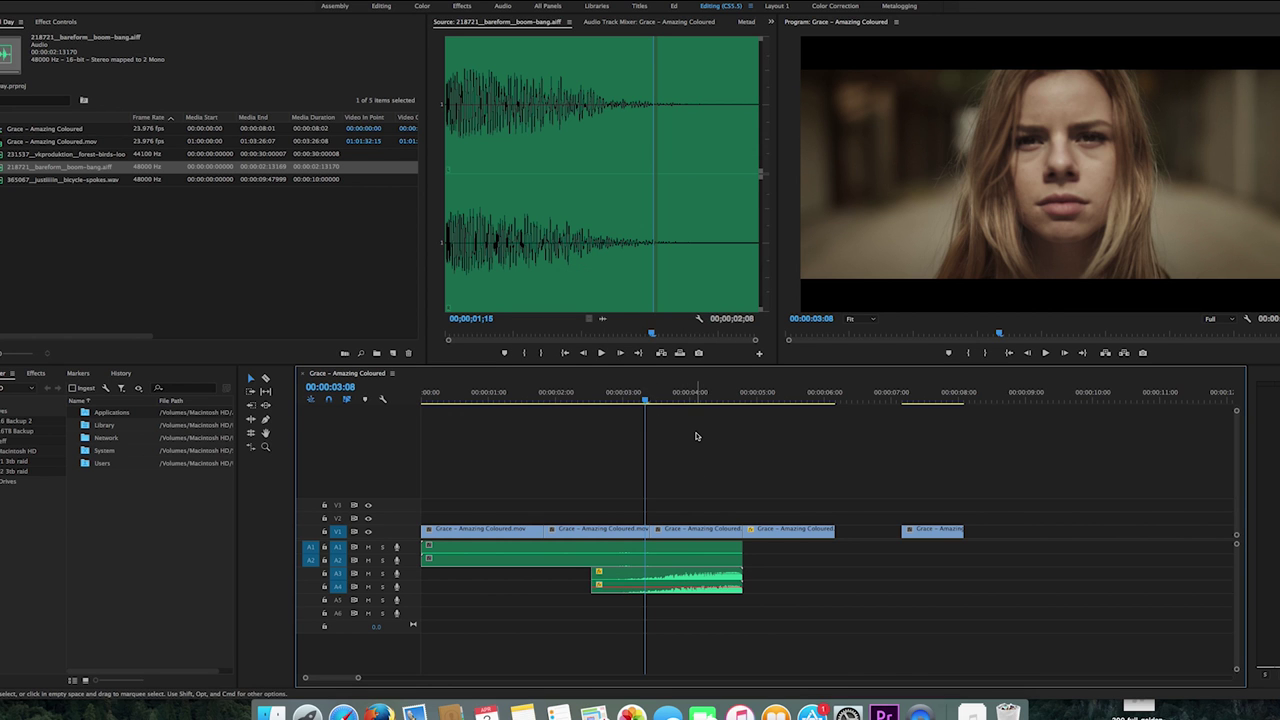
{"action": "key", "text": "space"}
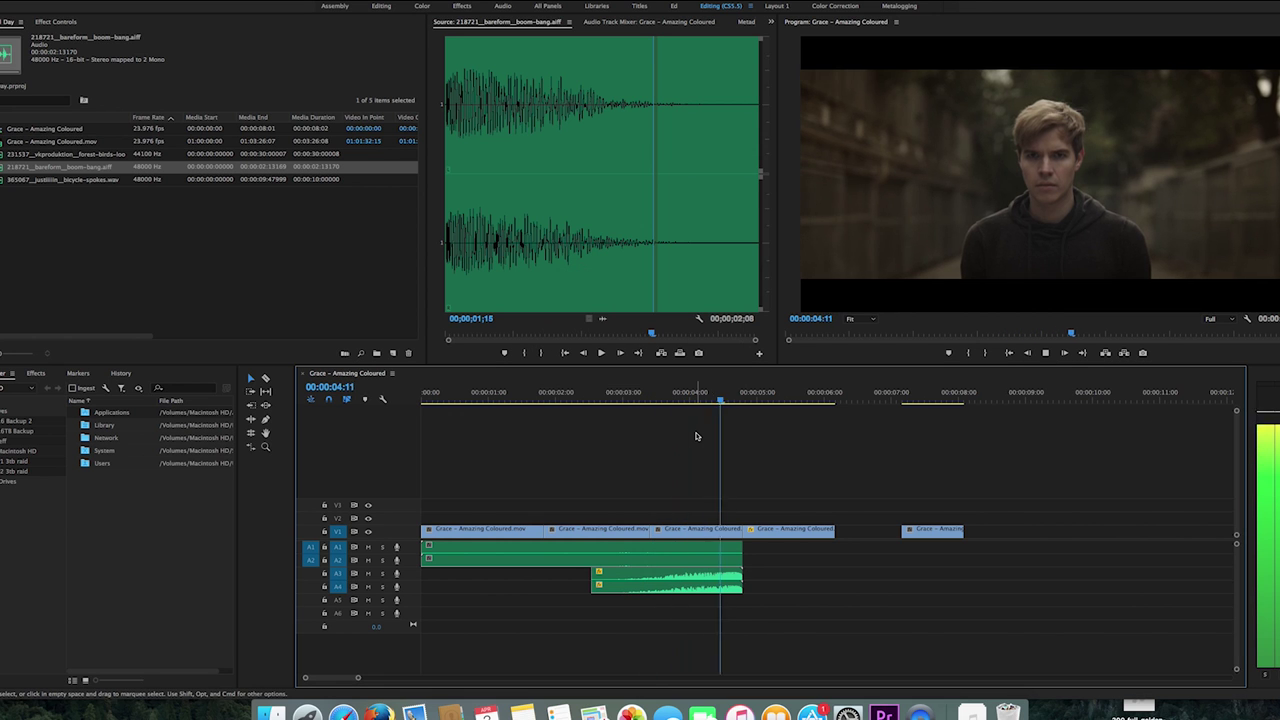
{"action": "key", "text": "space"}
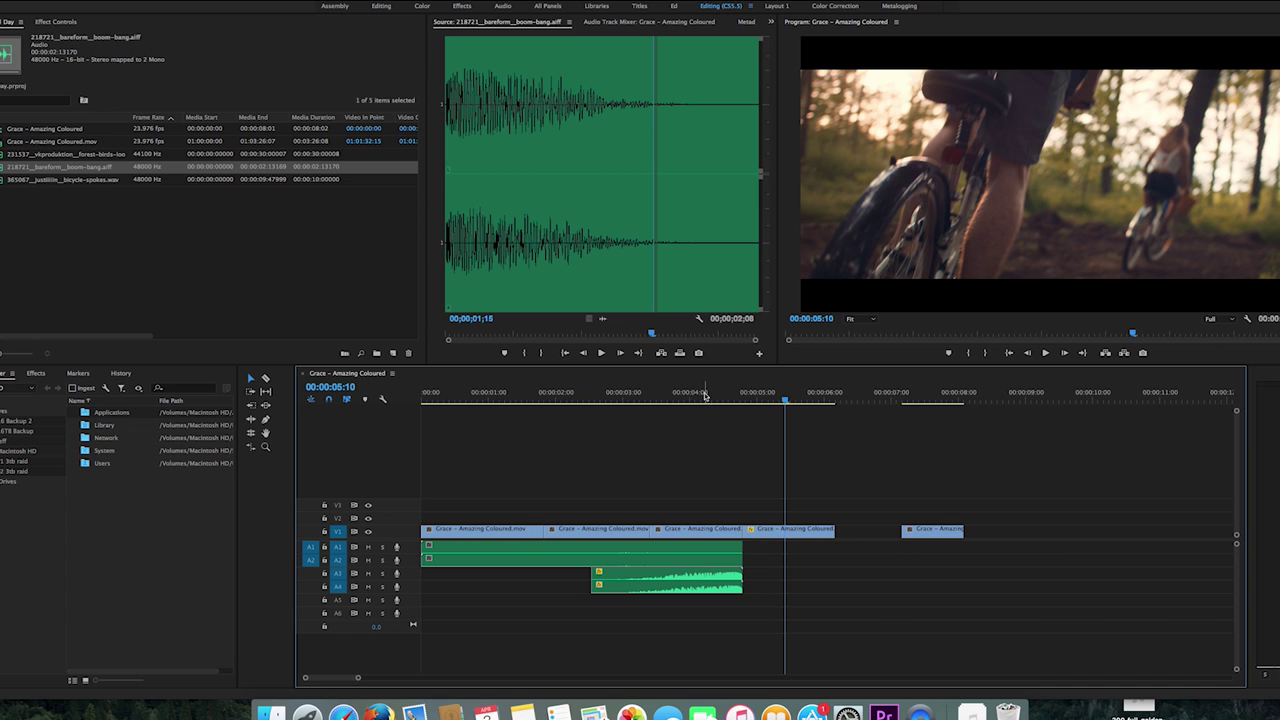
Zoom in on the cut to the bike and replay from around 00:00:02:07 to check the swell
{"action": "left_click", "coordinate": [660, 400]}
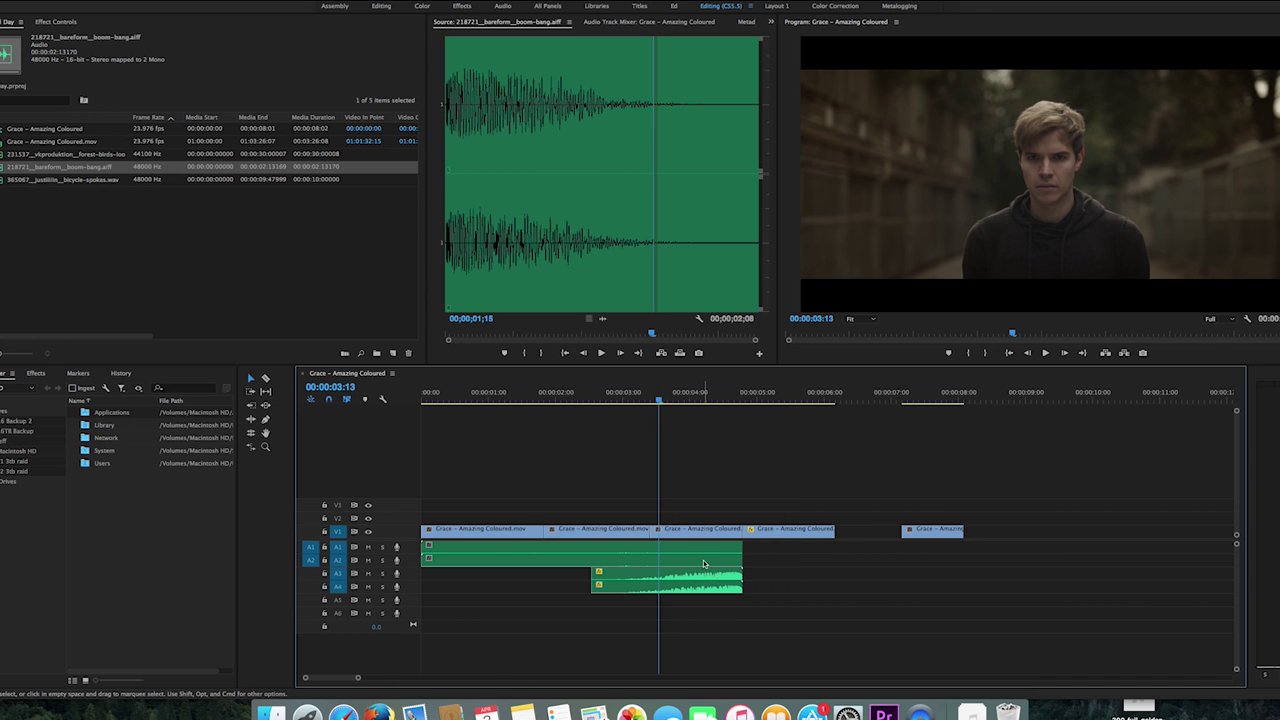
{"action": "key", "text": "minus"}
{"action": "key", "text": "equal"}
{"action": "key", "text": "equal"}
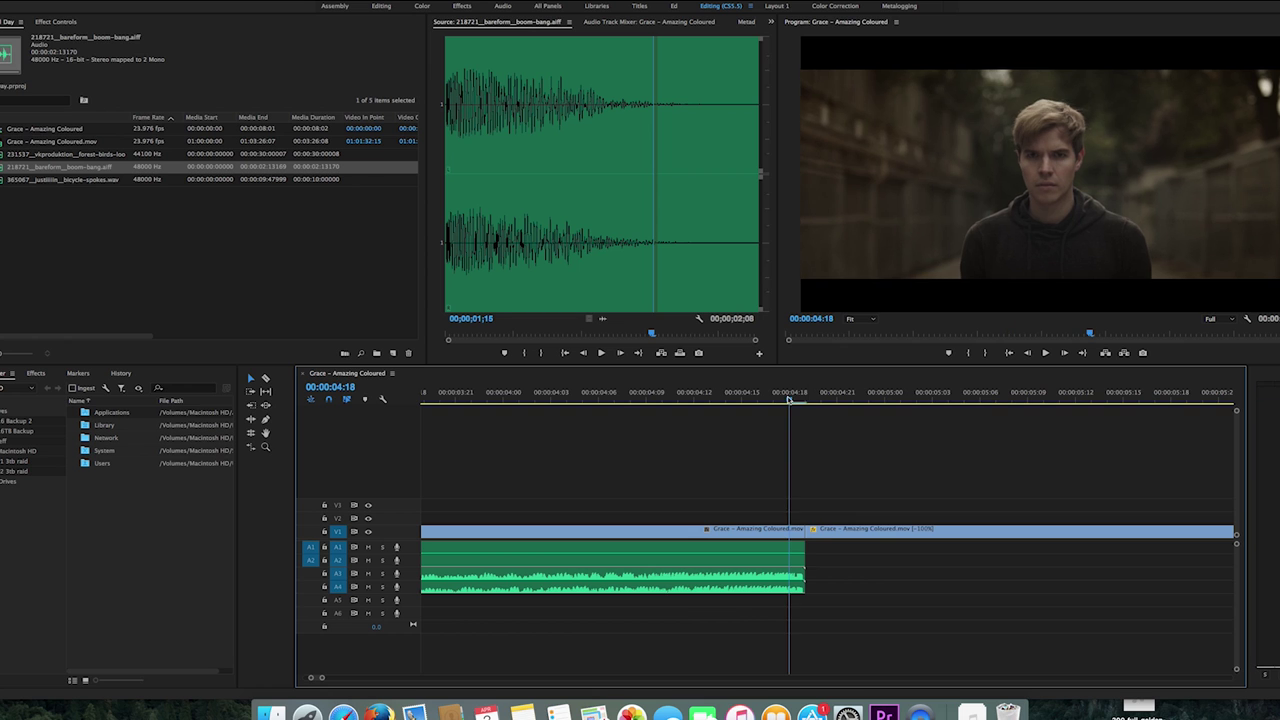
{"action": "key", "text": "space"}
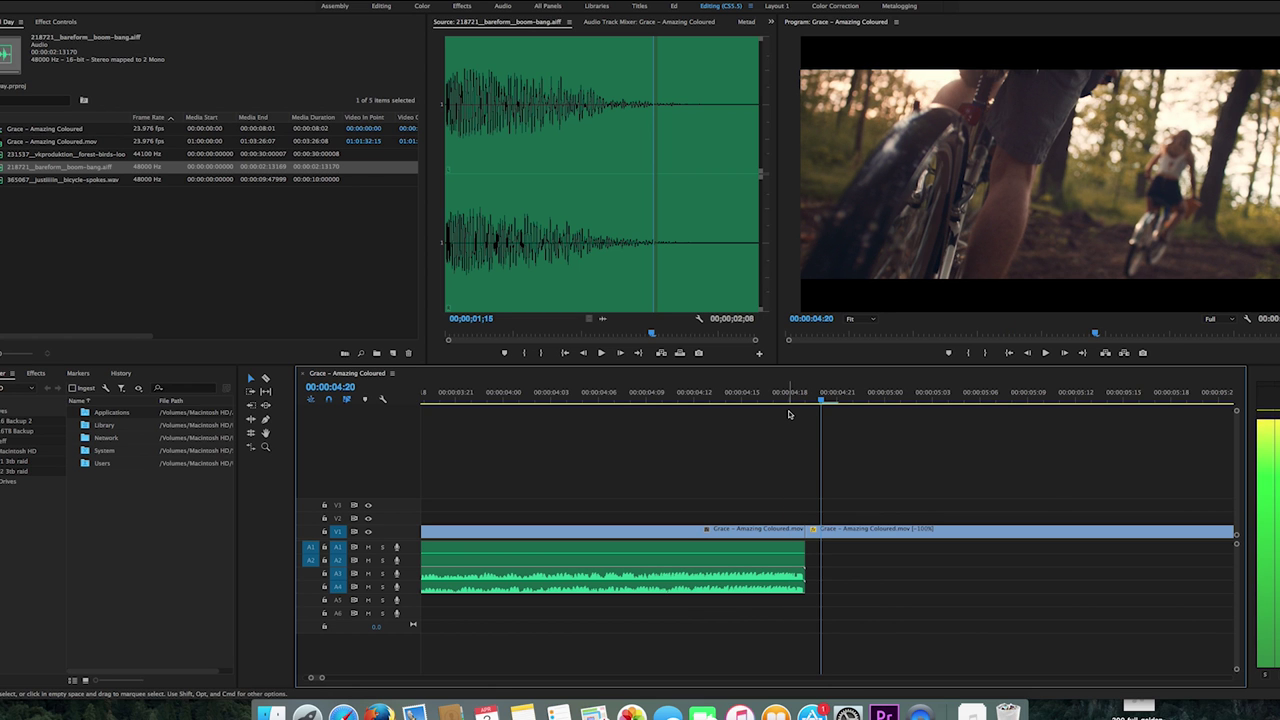
{"action": "key", "text": "space"}
{"action": "key", "text": "minus"}
{"action": "key", "text": "minus"}
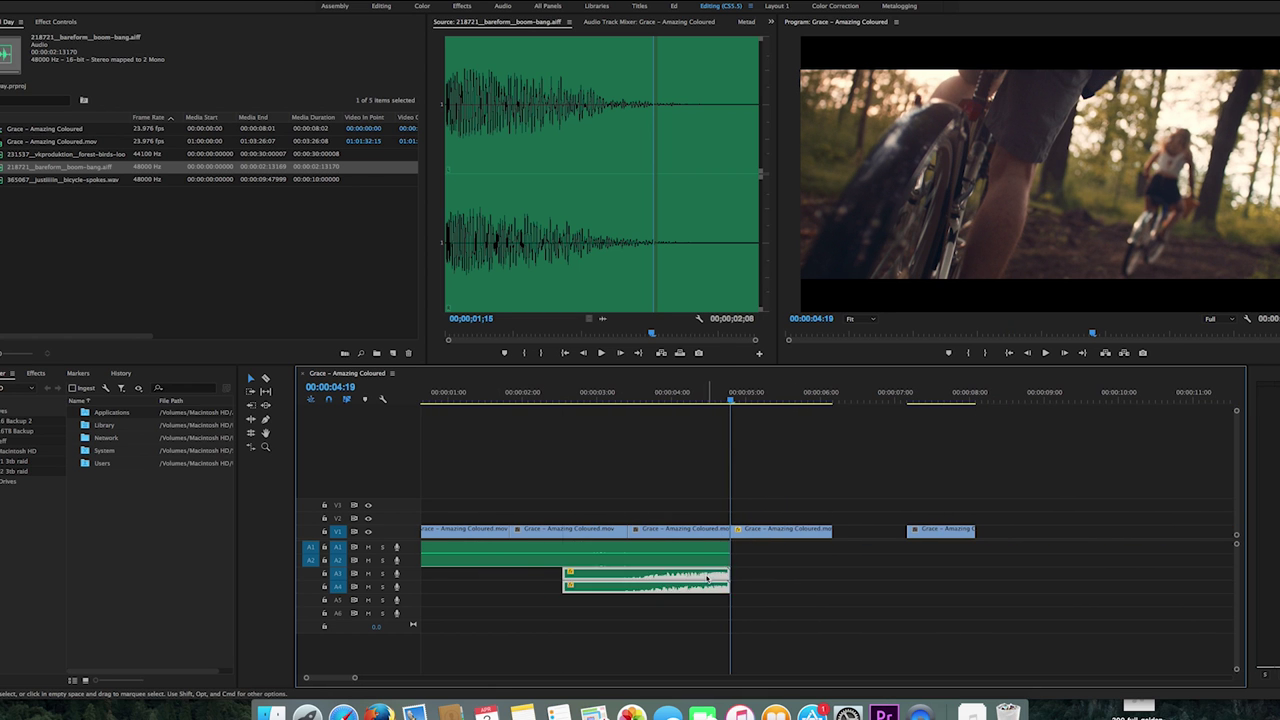
{"action": "left_click", "coordinate": [650, 404]}
{"action": "left_click", "coordinate": [542, 405]}
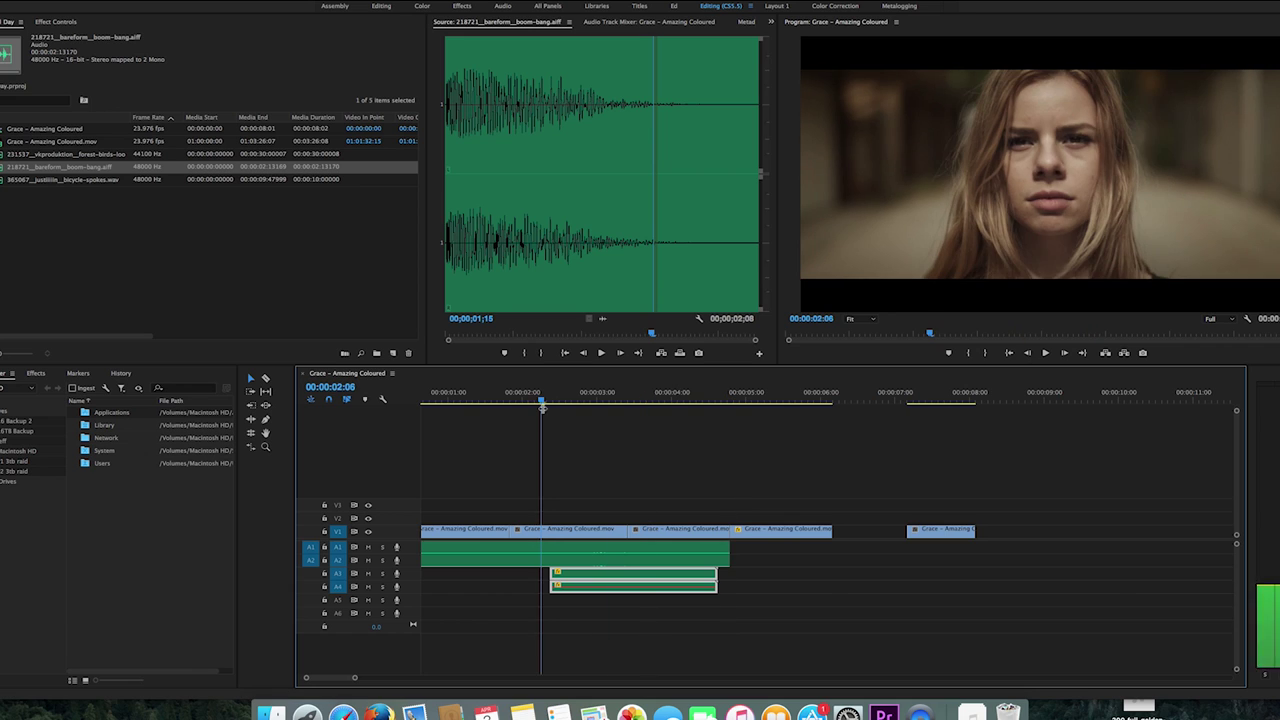
{"action": "key", "text": "space"}
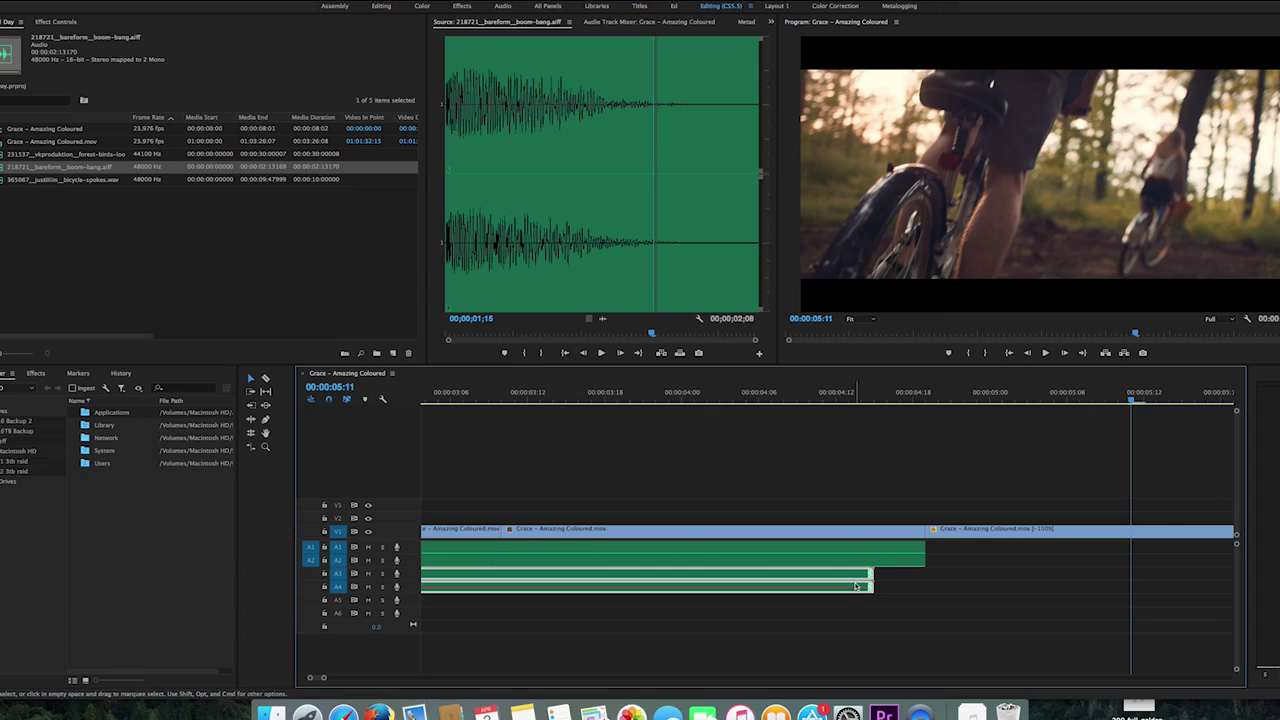
Trim the reversed boom clip's end to the cut, then return the playhead to 00:00:02:08
{"action": "left_click_drag", "start_coordinate": [872, 587], "coordinate": [909, 588]}
{"action": "key", "text": "minus"}
{"action": "key", "text": "minus"}
{"action": "key", "text": "minus"}
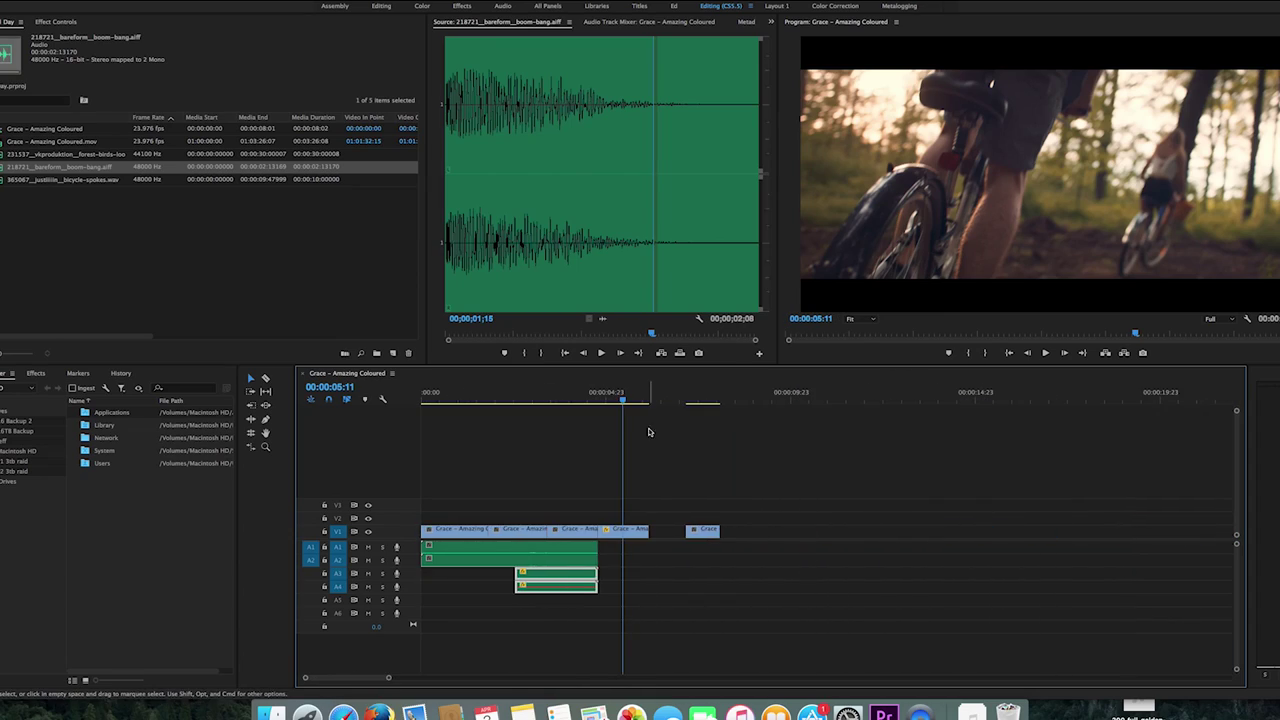
{"action": "left_click", "coordinate": [508, 399]}
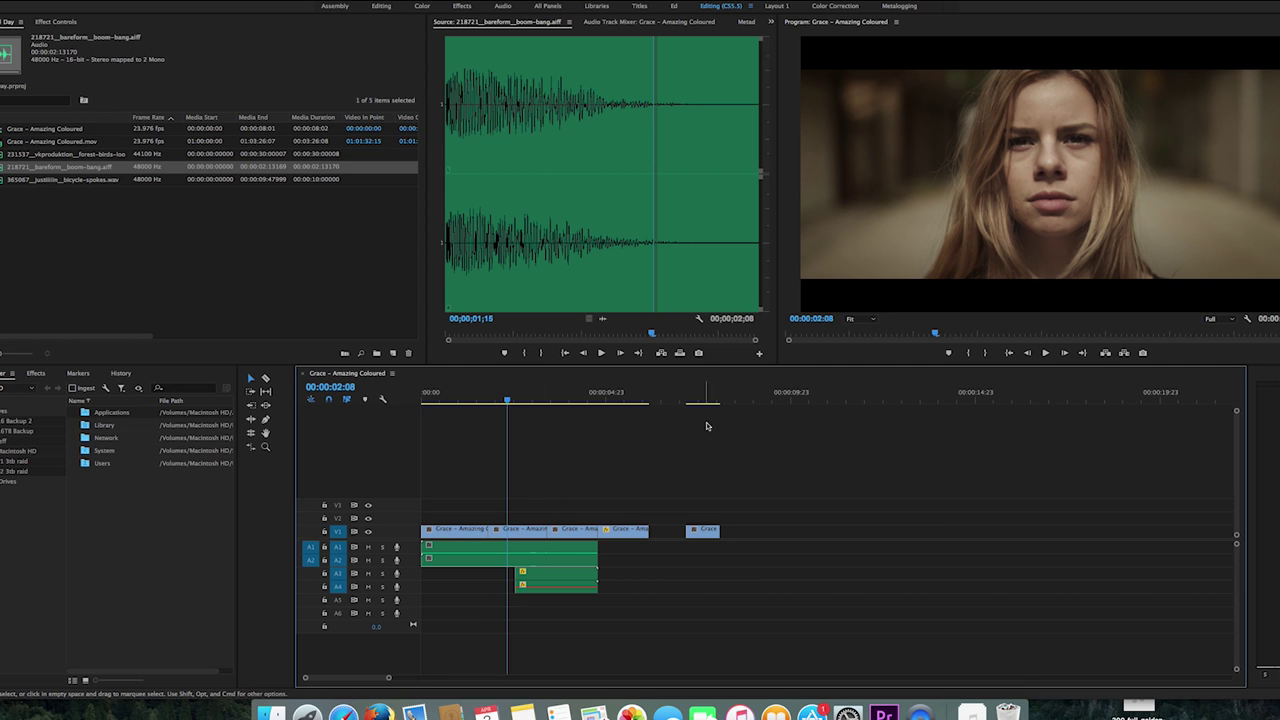
Mark the bicycle-spokes sound's out point at 00;00;01;24 and place it on audio track 2
{"action": "double_click", "coordinate": [63, 179]}
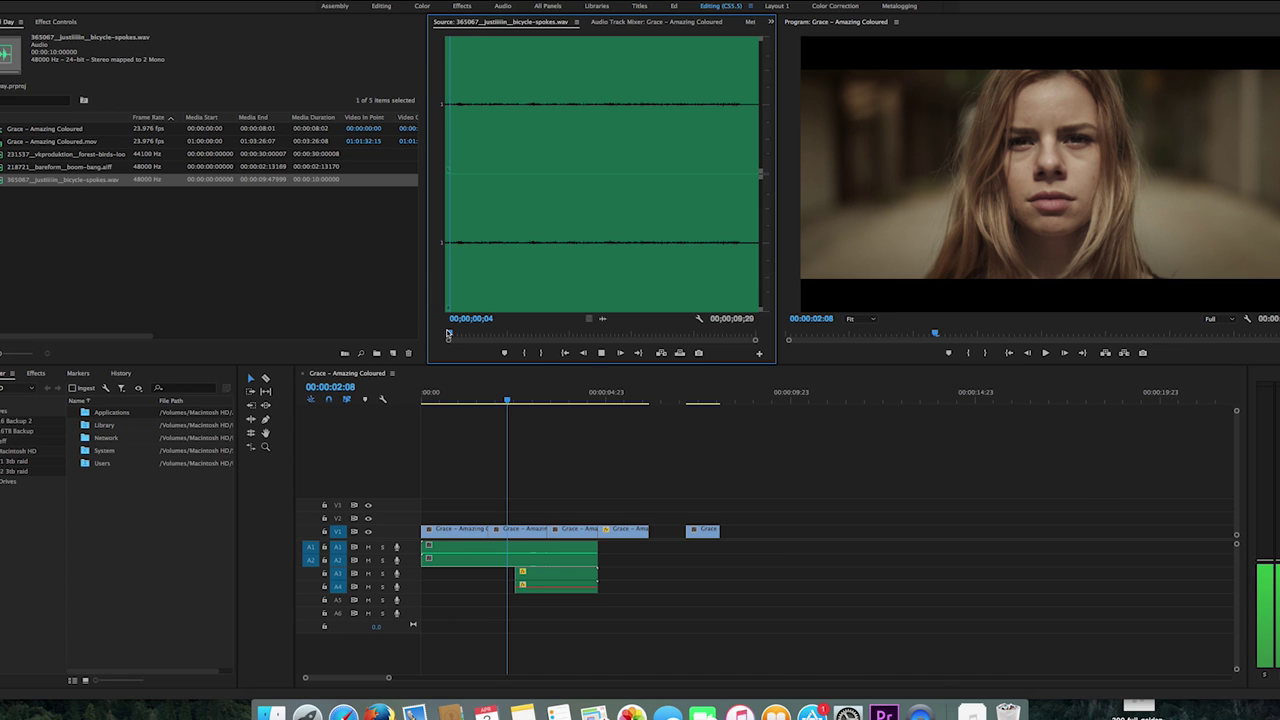
{"action": "key", "text": "space"}
{"action": "key", "text": "o"}
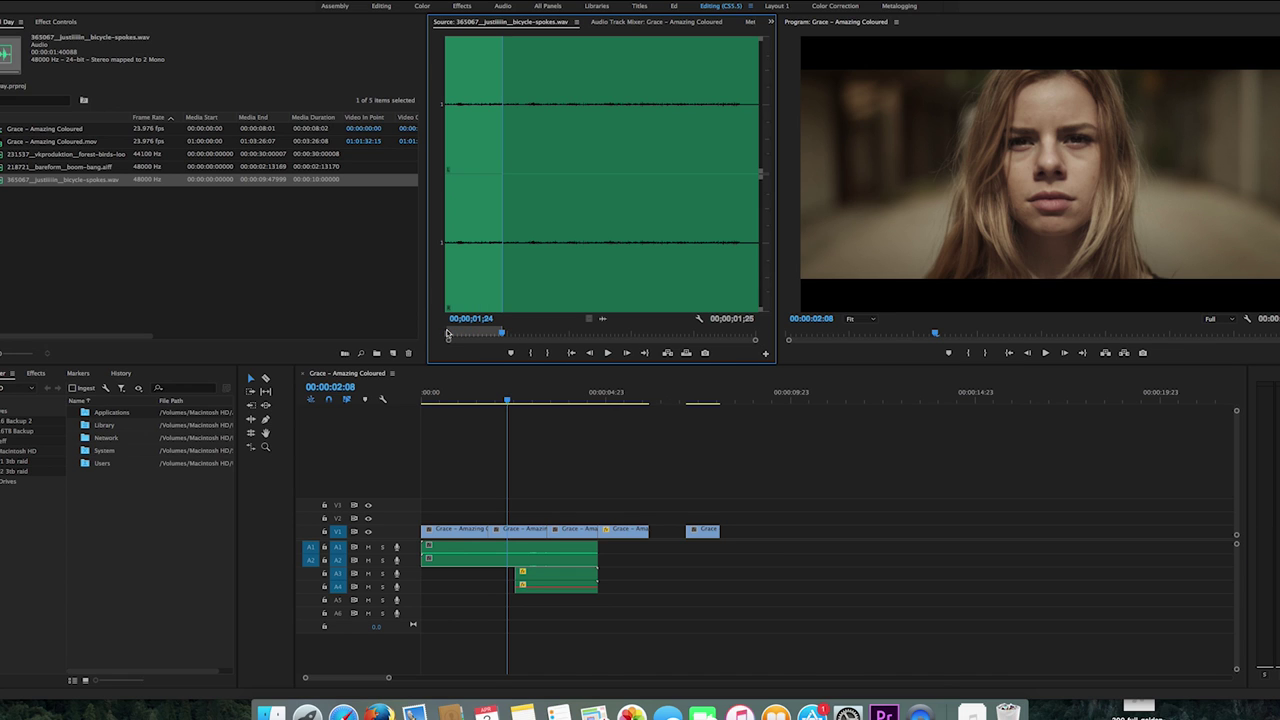
{"action": "left_click_drag", "start_coordinate": [3, 188], "coordinate": [595, 422]}
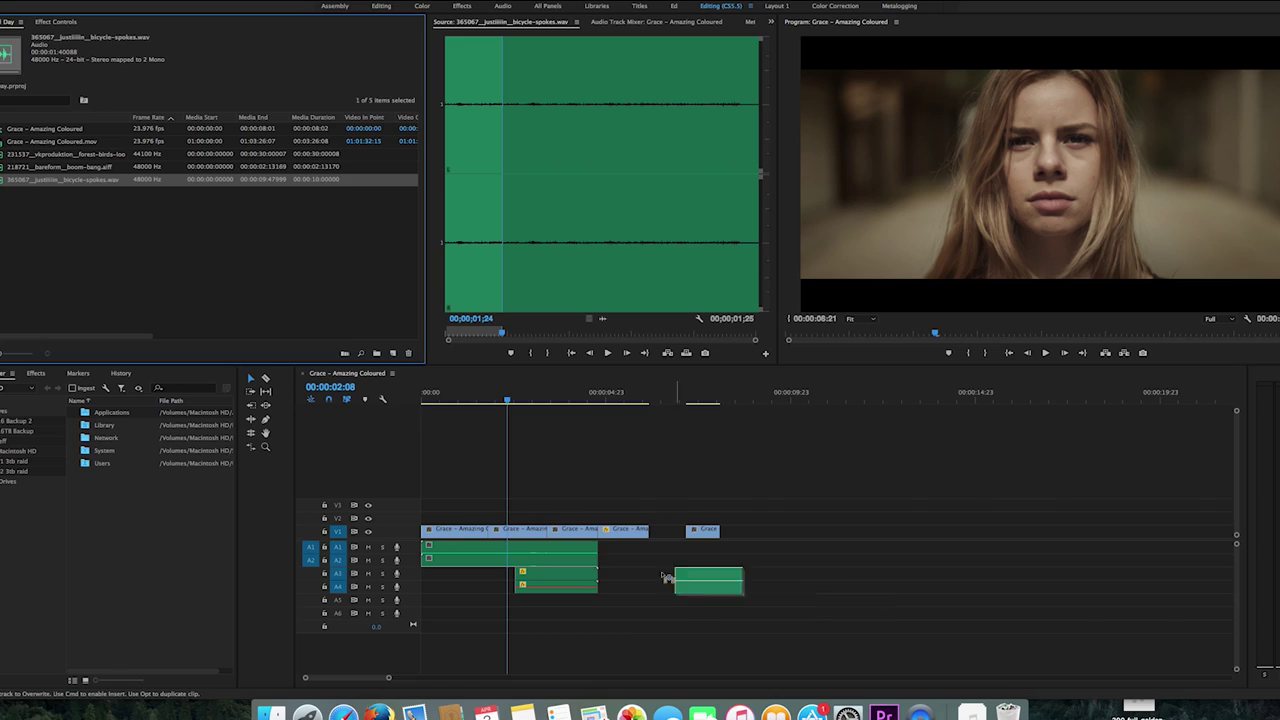
{"action": "left_click_drag", "start_coordinate": [604, 568], "coordinate": [602, 567]}
Zoom out and play the sequence from the girl's close-up at 00:00:02:13
{"action": "key", "text": "minus"}
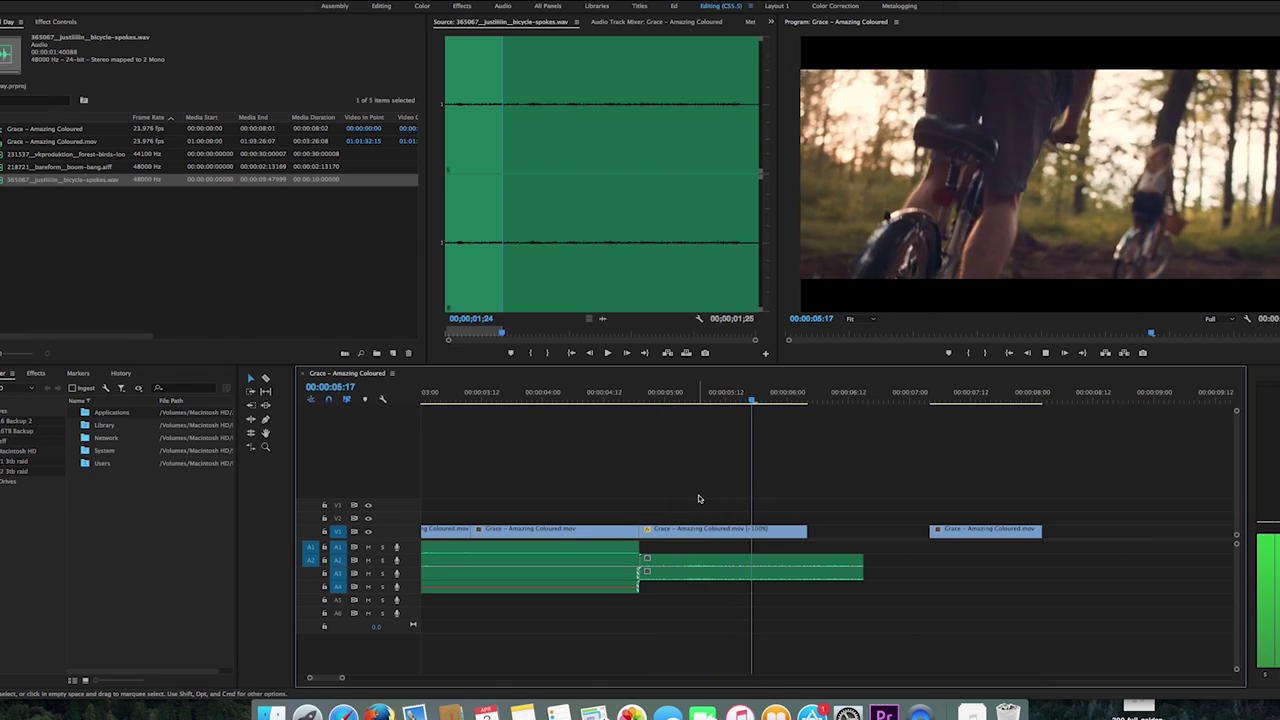
{"action": "key", "text": "minus"}
{"action": "key", "text": "minus"}
{"action": "key", "text": "minus"}
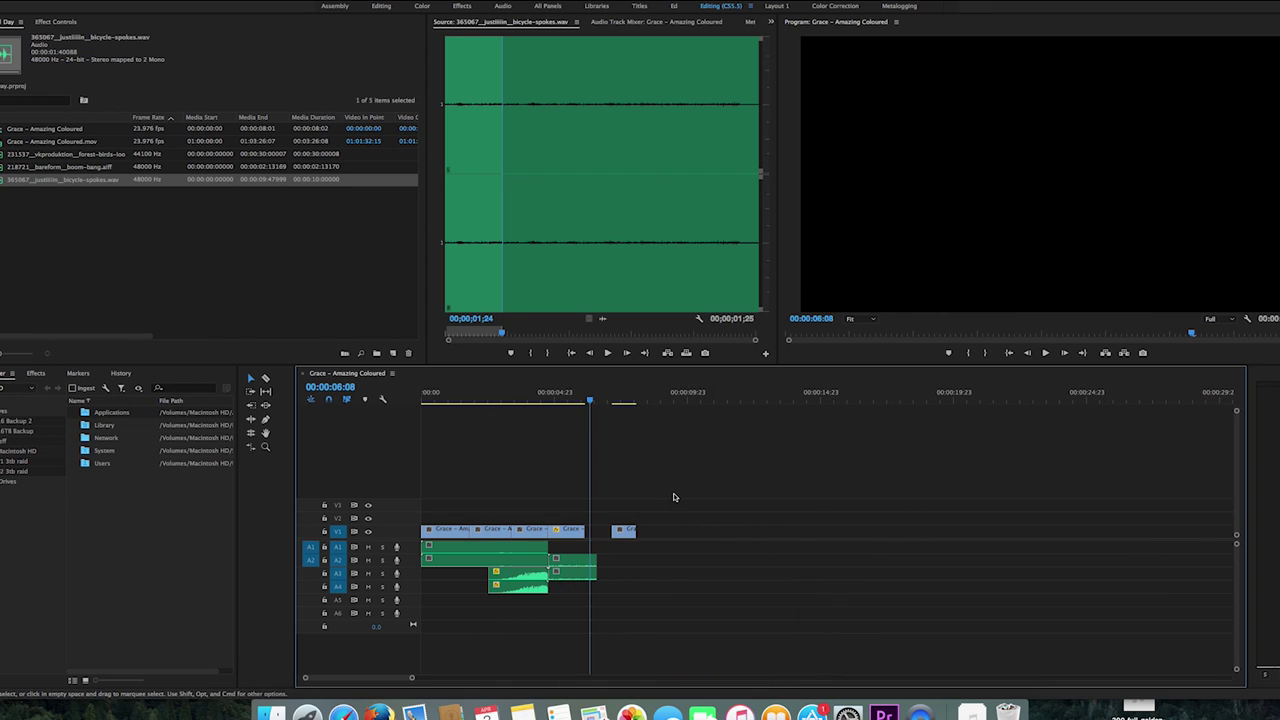
{"action": "left_click", "coordinate": [489, 396]}
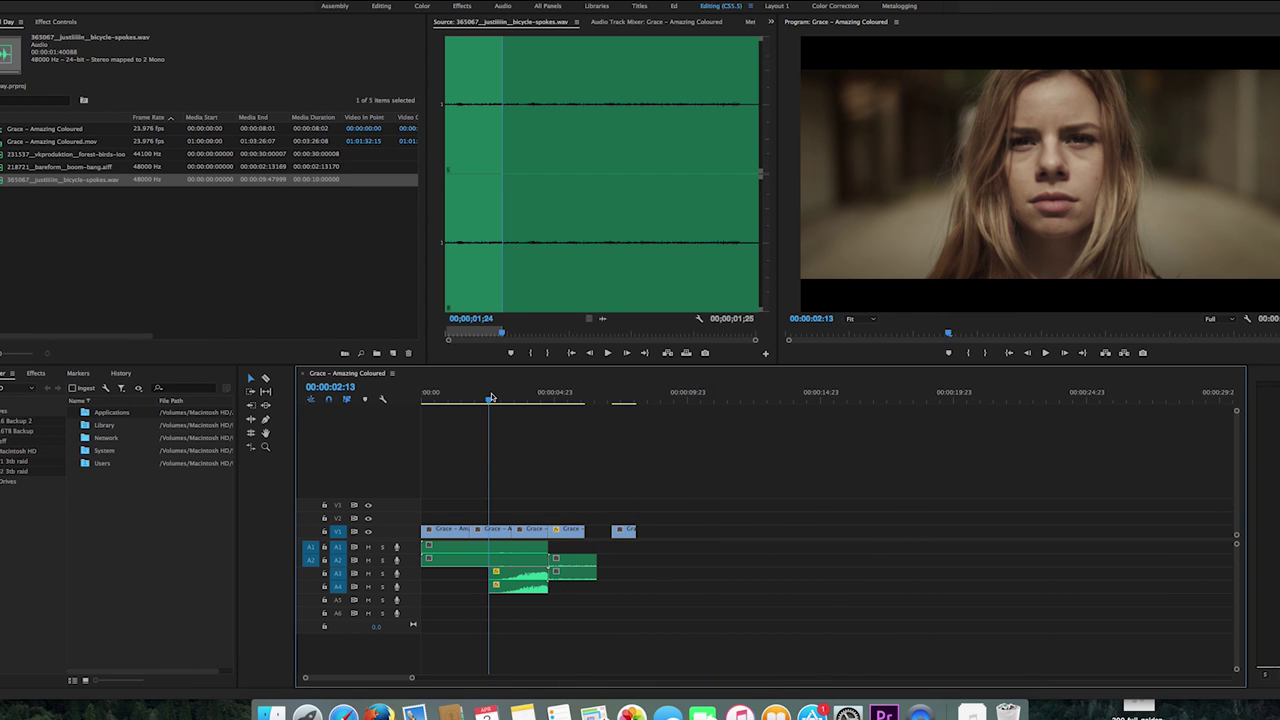
{"action": "key", "text": "space"}
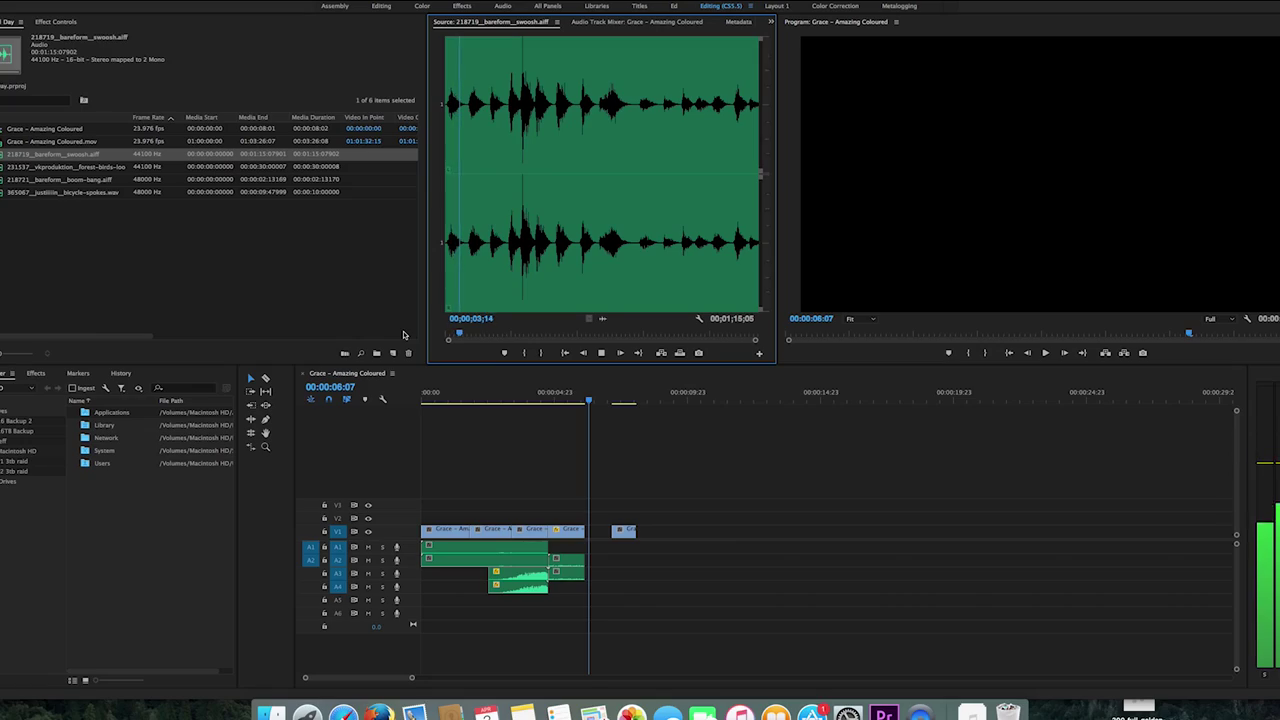
Stop previewing 218719__bareform__swoosh.aiff in the Source Monitor
{"action": "key", "text": "space"}
{"action": "key", "text": "space"}
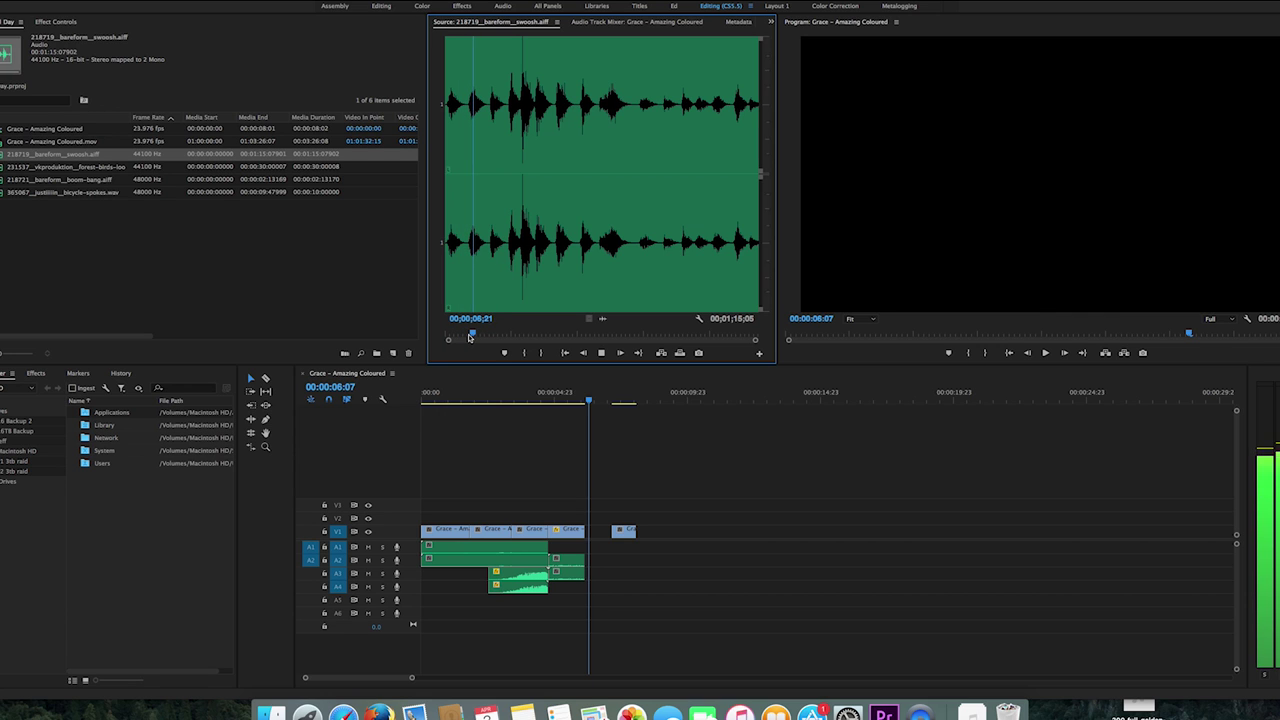
Mark the swoosh from 05;23 to 06;26, a 00;00;01;04 section, in the Source Monitor
{"action": "key", "text": "space"}
{"action": "key", "text": "o"}
{"action": "key", "text": "space"}
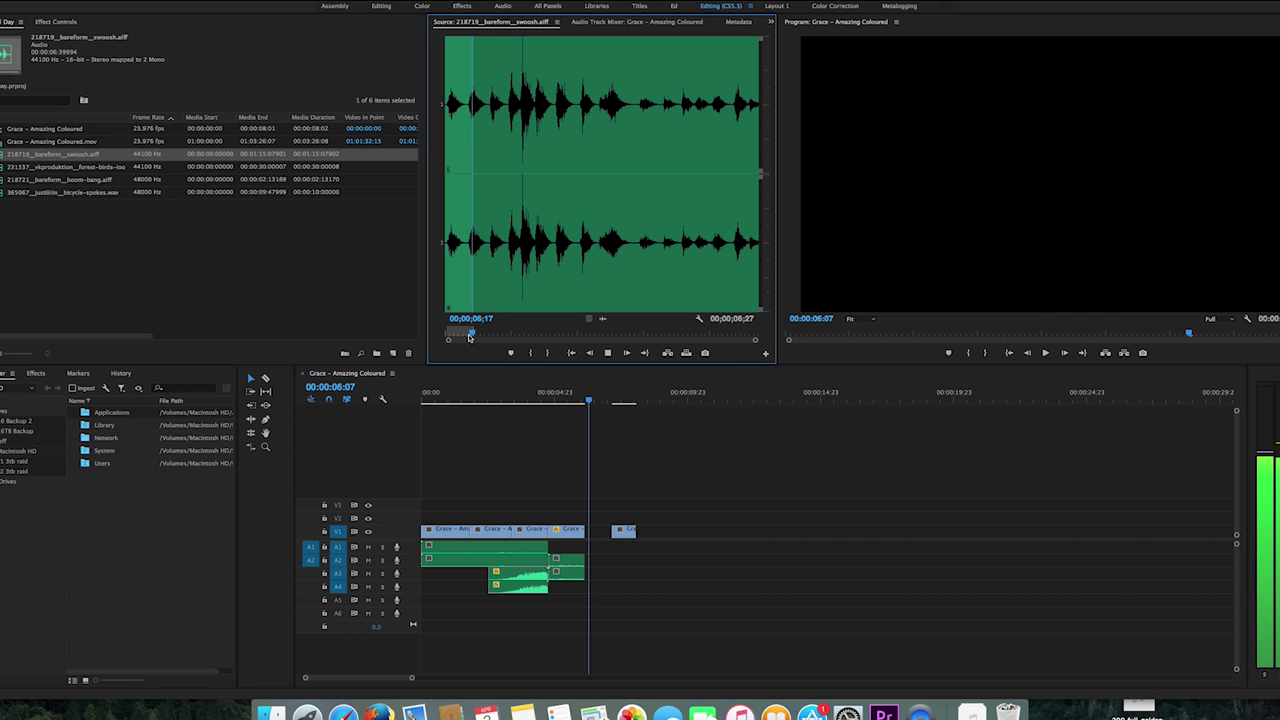
{"action": "key", "text": "space"}
{"action": "key", "text": "i"}
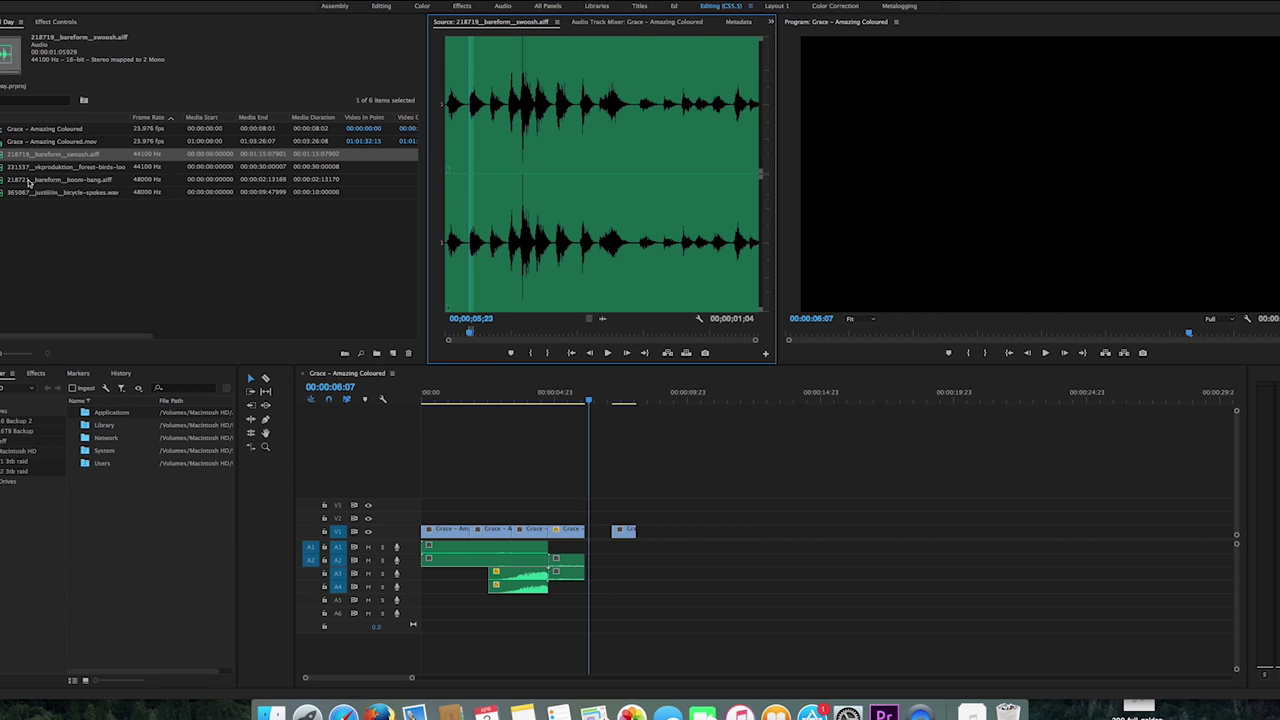
Place the marked swoosh on track A5 and extend its start earlier so it ends at the cut
{"action": "left_click_drag", "start_coordinate": [602, 318], "coordinate": [531, 599]}
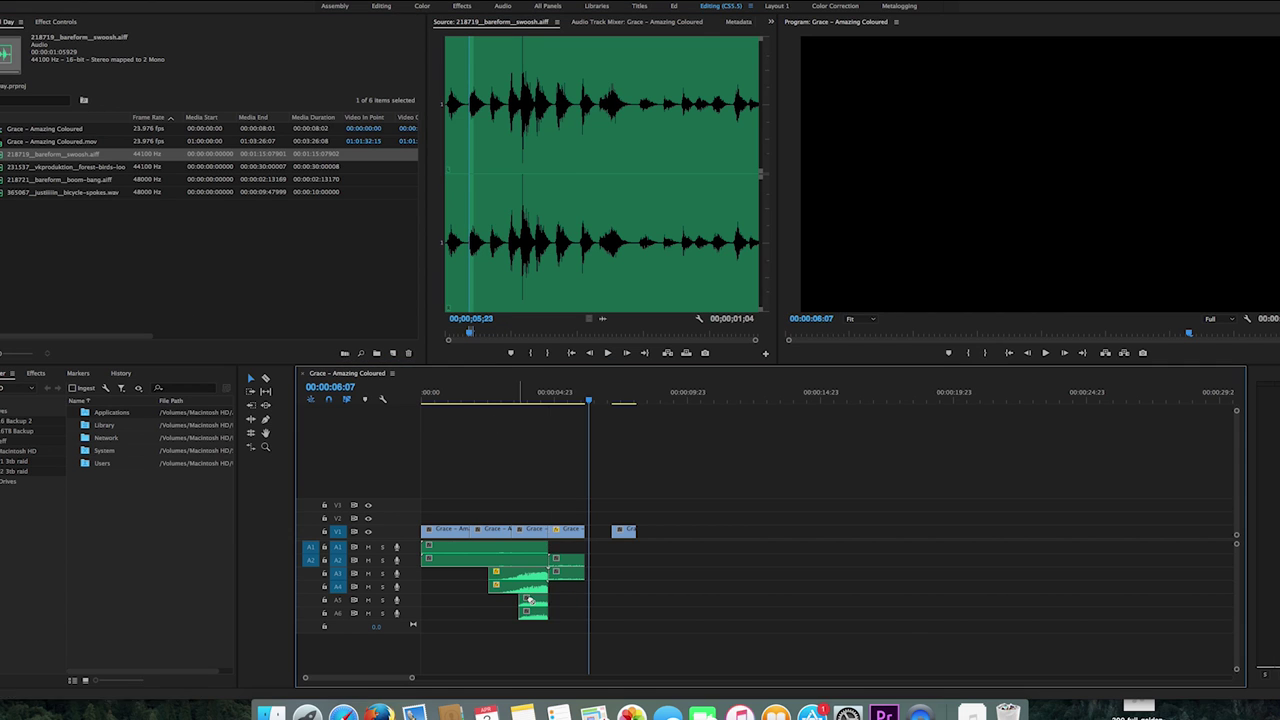
{"action": "key", "text": "minus"}
{"action": "key", "text": "equal"}
{"action": "key", "text": "equal"}
{"action": "key", "text": "equal"}
{"action": "key", "text": "equal"}
{"action": "key", "text": "equal"}
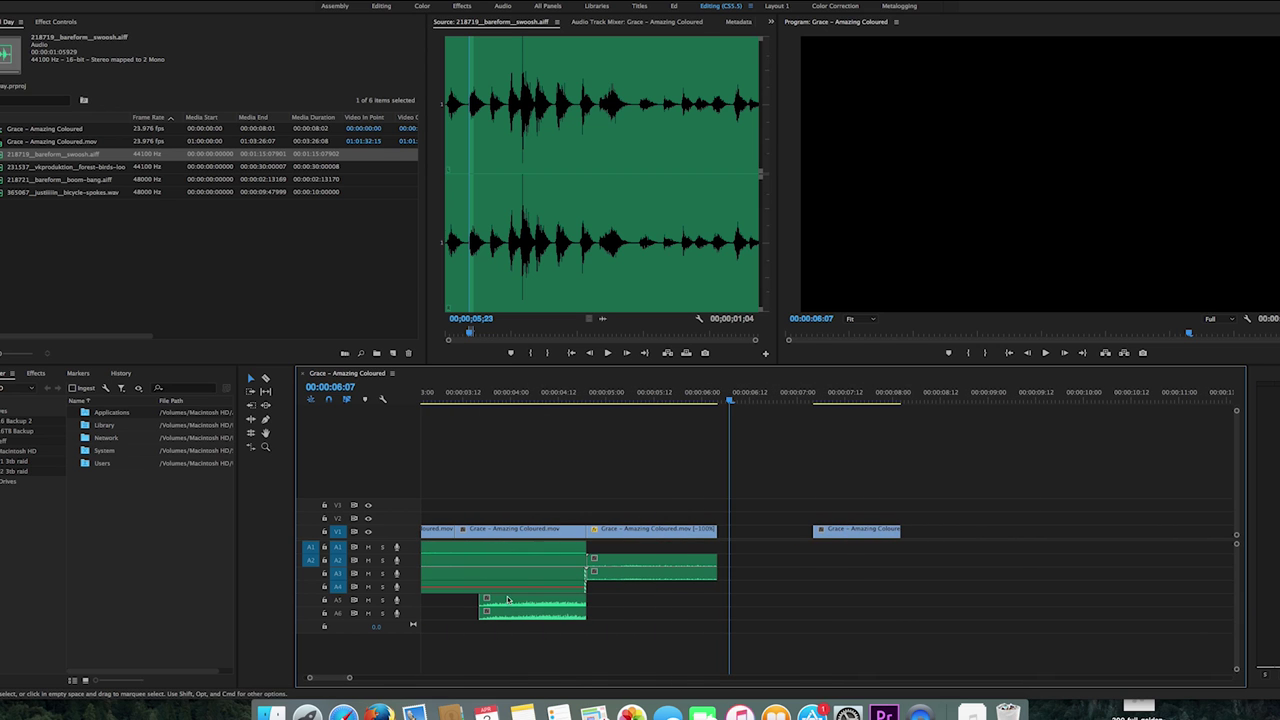
{"action": "scroll", "coordinate": [494, 613], "scroll_direction": "left", "scroll_amount": 2}
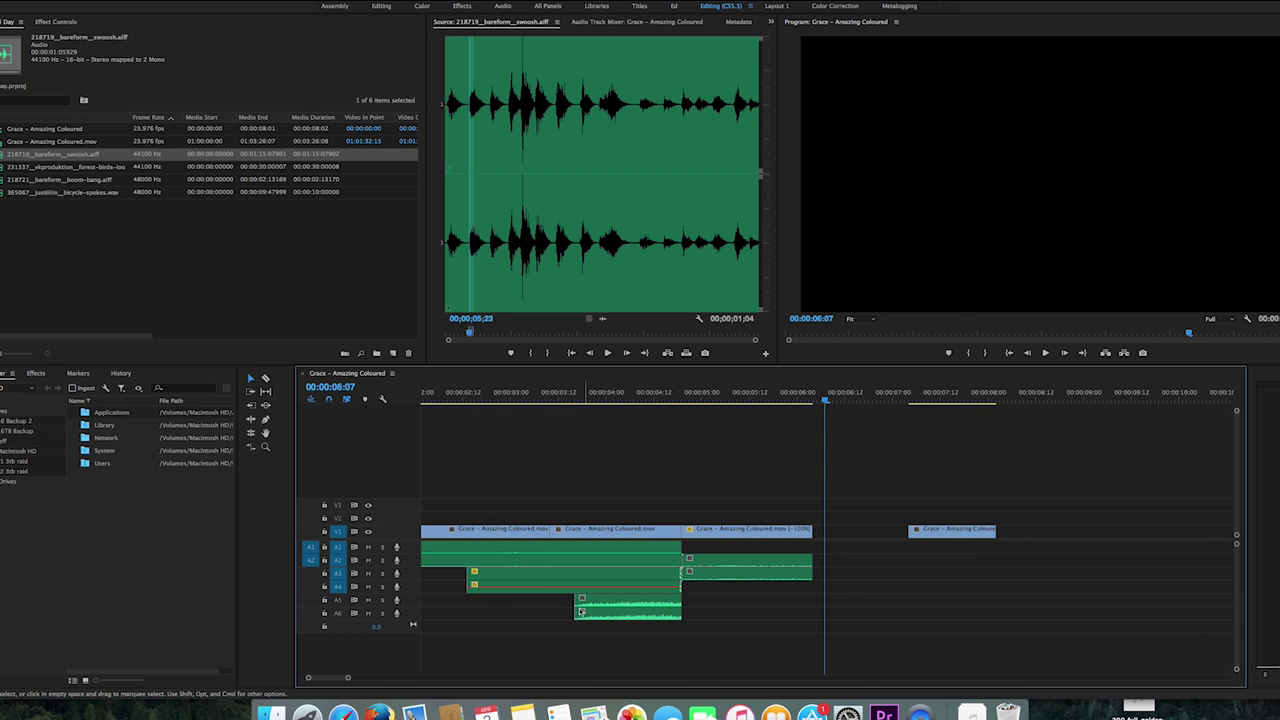
{"action": "left_click_drag", "start_coordinate": [578, 611], "coordinate": [545, 611]}
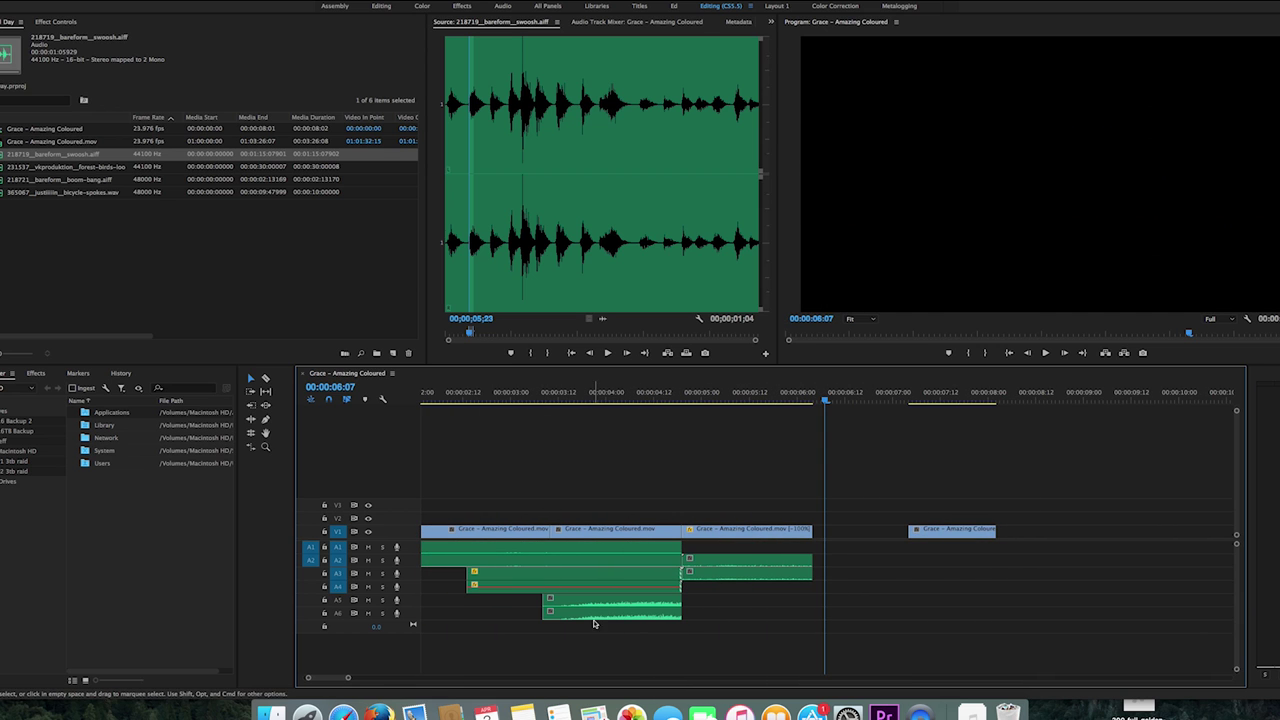
Play the swoosh into the bike shot, then expand audio track A2
{"action": "left_click", "coordinate": [495, 392]}
{"action": "key", "text": "space"}
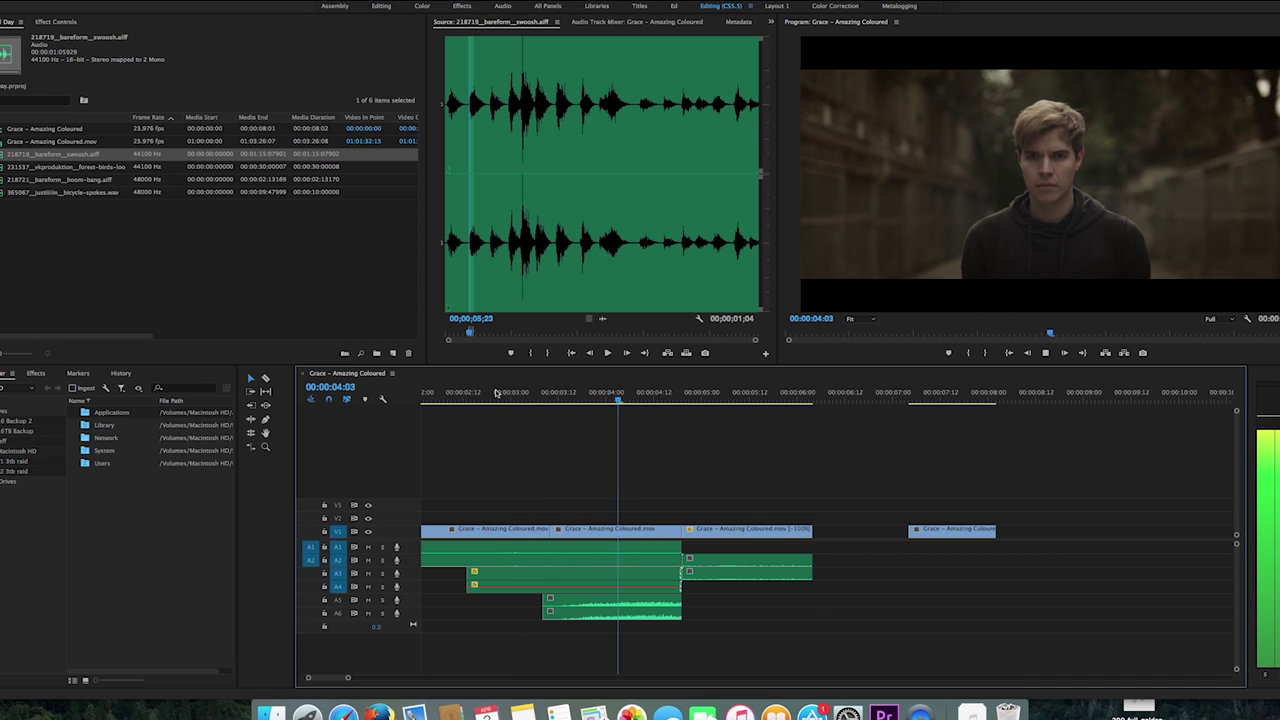
{"action": "key", "text": "space"}
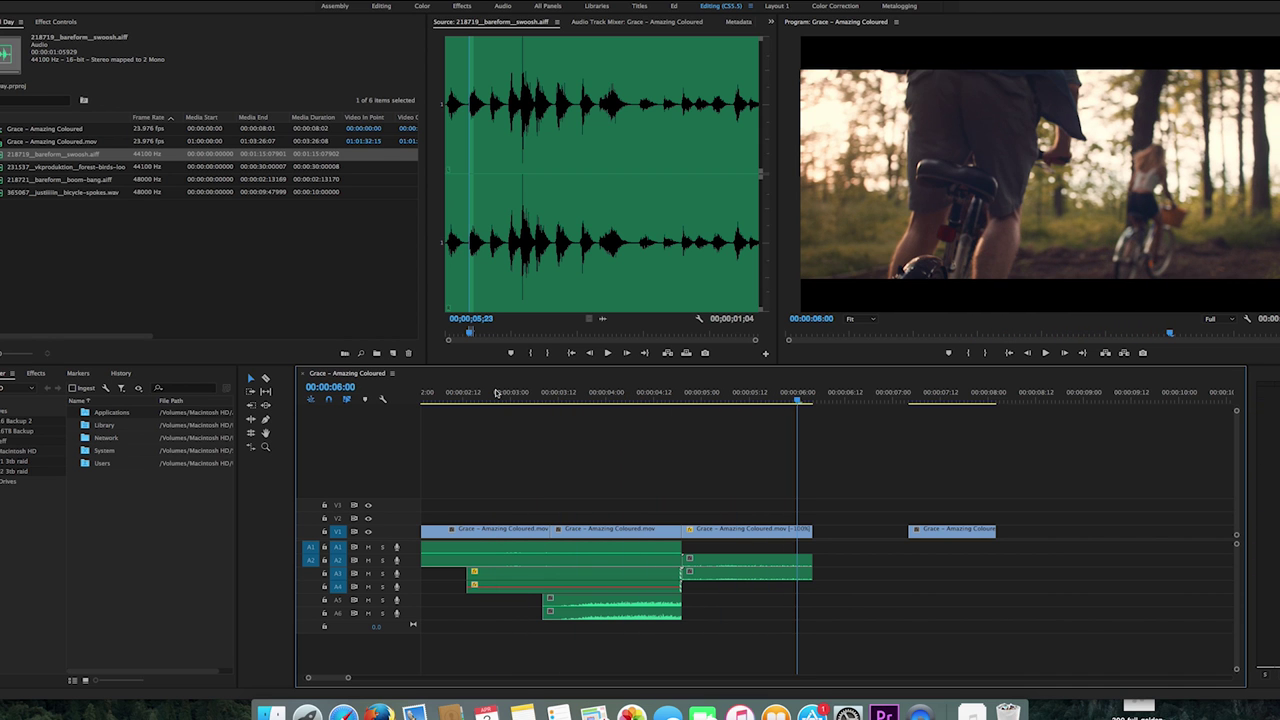
{"action": "double_click", "coordinate": [417, 555]}
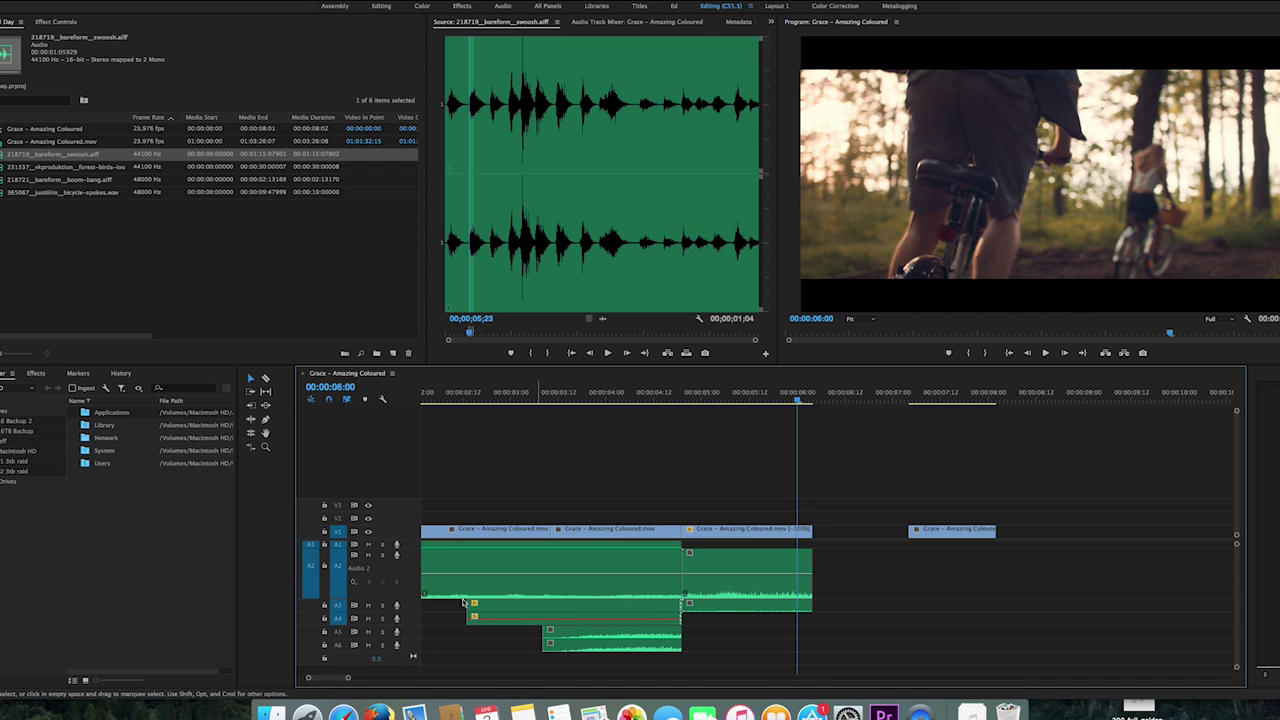
Keyframe the Audio 2 ambience volume to rise toward the cut from about 00:00:02:15
{"action": "left_click_drag", "start_coordinate": [664, 402], "coordinate": [477, 400]}
{"action": "key", "text": "space"}
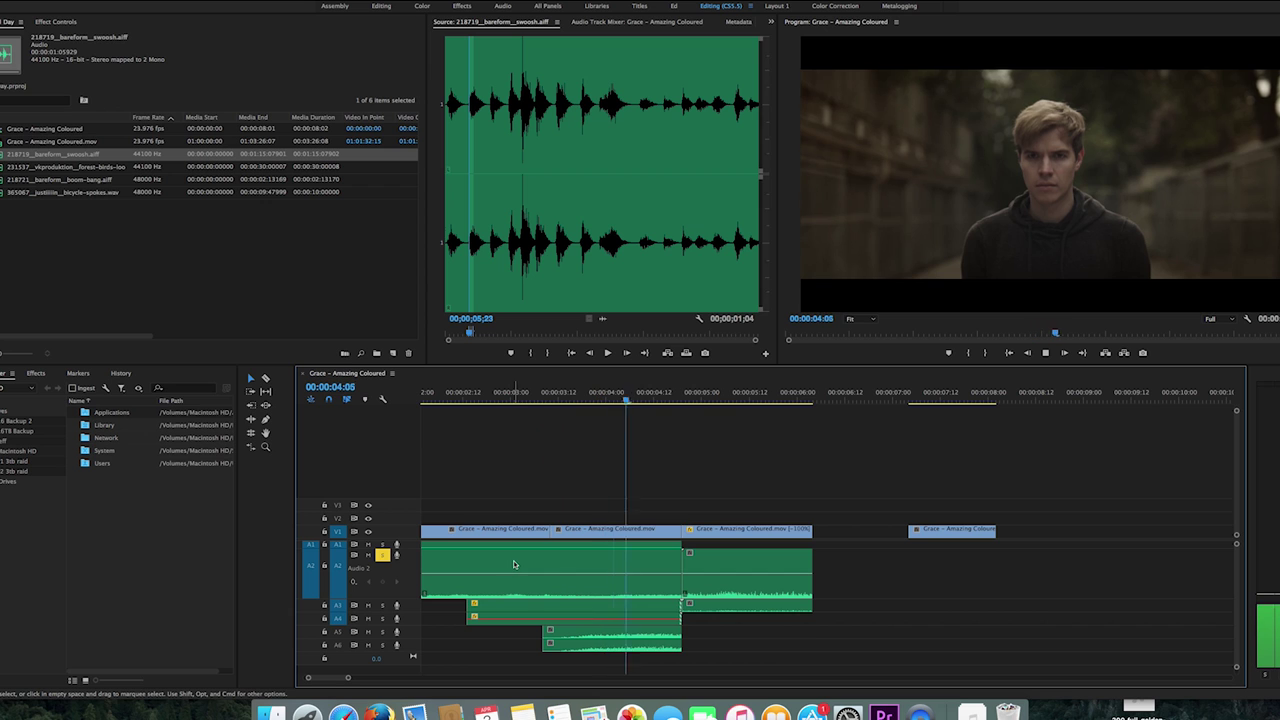
{"action": "key", "text": "space"}
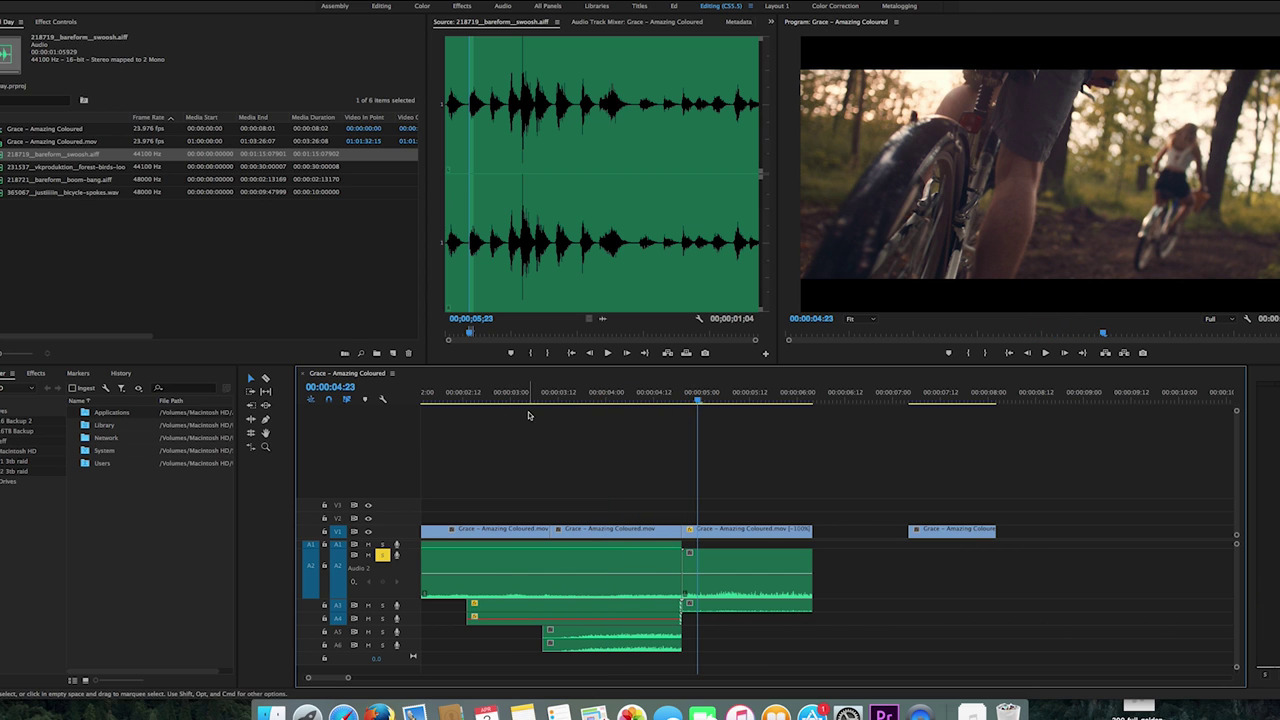
{"action": "left_click_drag", "start_coordinate": [529, 407], "coordinate": [477, 411]}
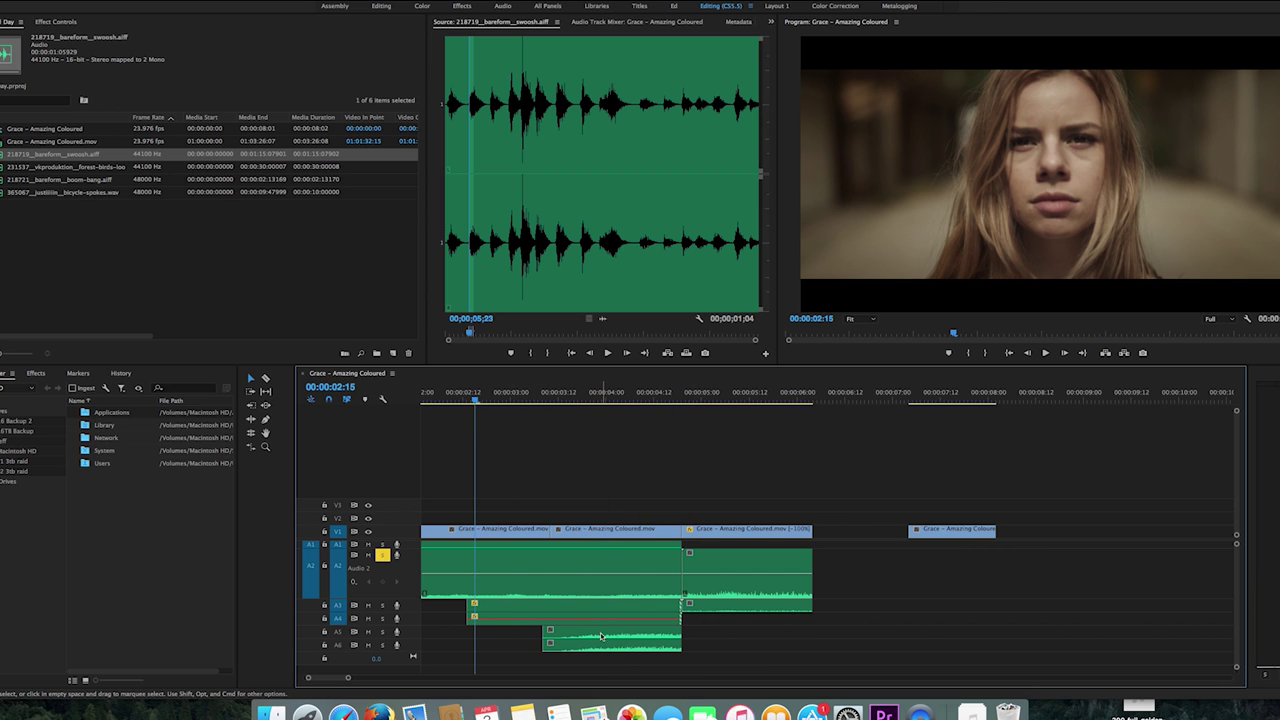
{"action": "left_click", "coordinate": [476, 579]}
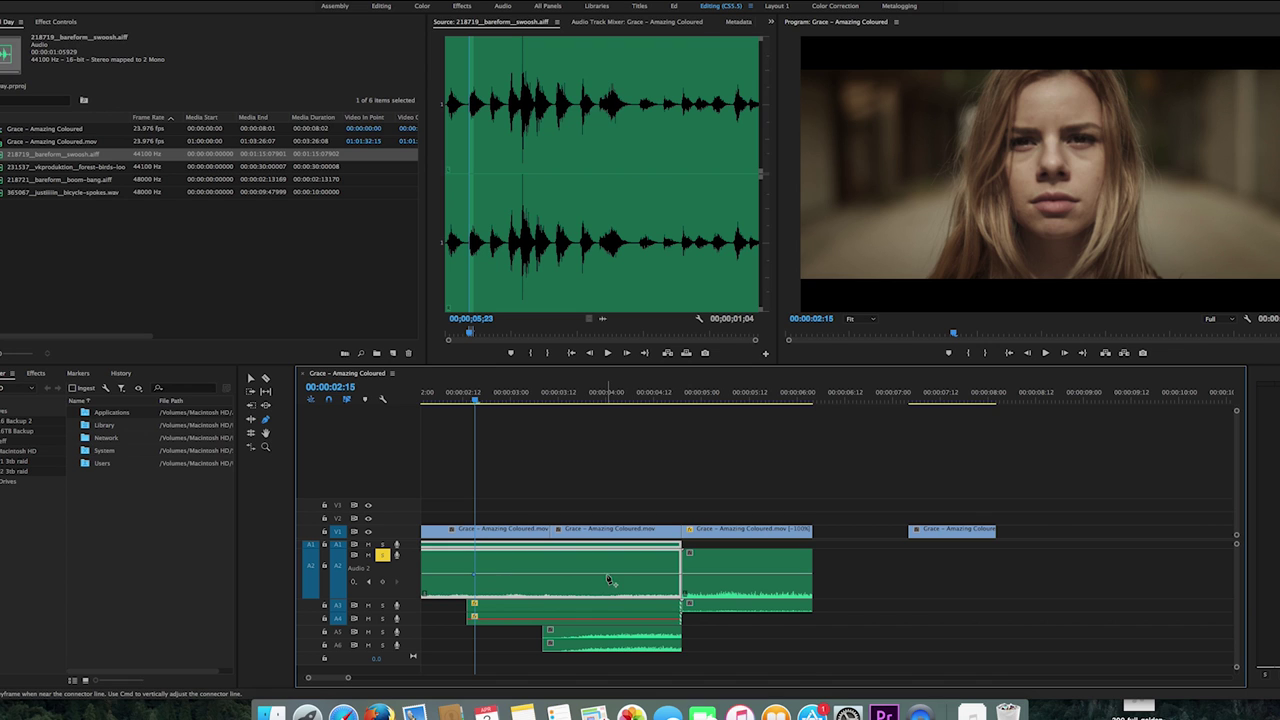
{"action": "mouse_move", "coordinate": [676, 578]}
{"action": "left_mouse_down"}
{"action": "mouse_move", "coordinate": [679, 567]}
{"action": "mouse_move", "coordinate": [678, 598]}
{"action": "left_mouse_up"}
{"action": "left_click_drag", "start_coordinate": [476, 580], "coordinate": [476, 576]}
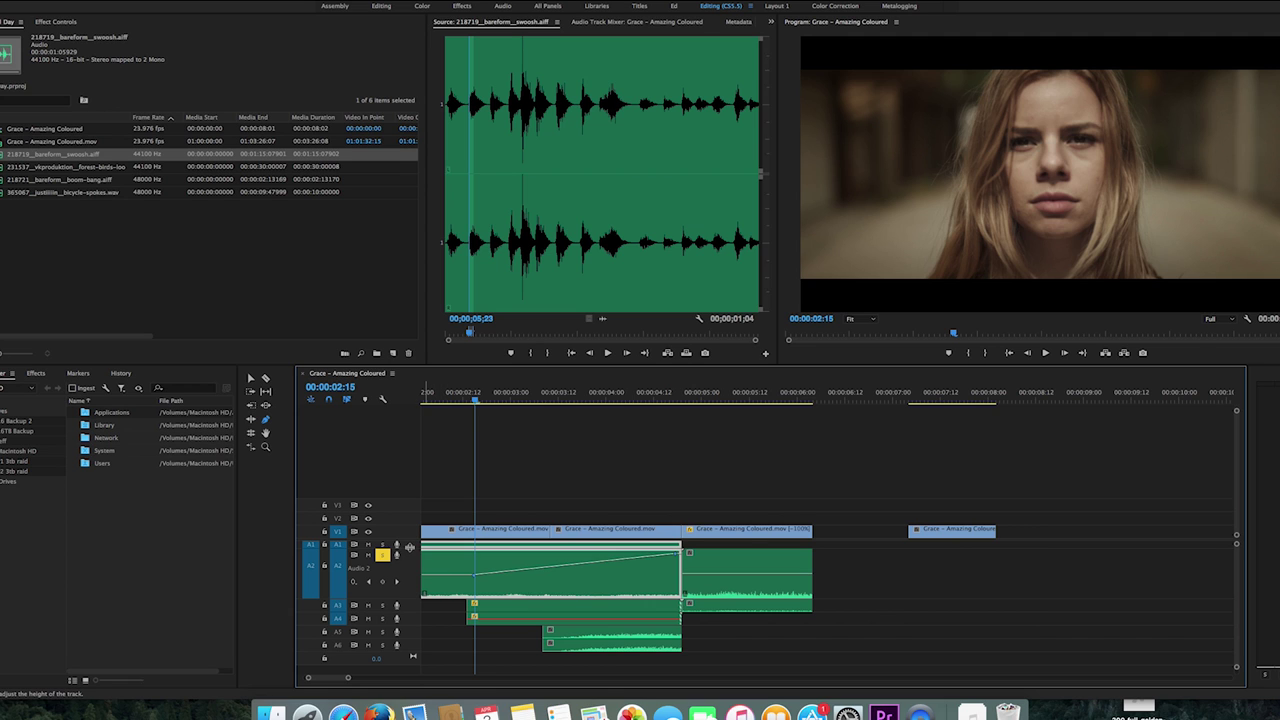
Lower the start of the Audio 1 volume ramp and play back both ambience ramps
{"action": "double_click", "coordinate": [409, 547]}
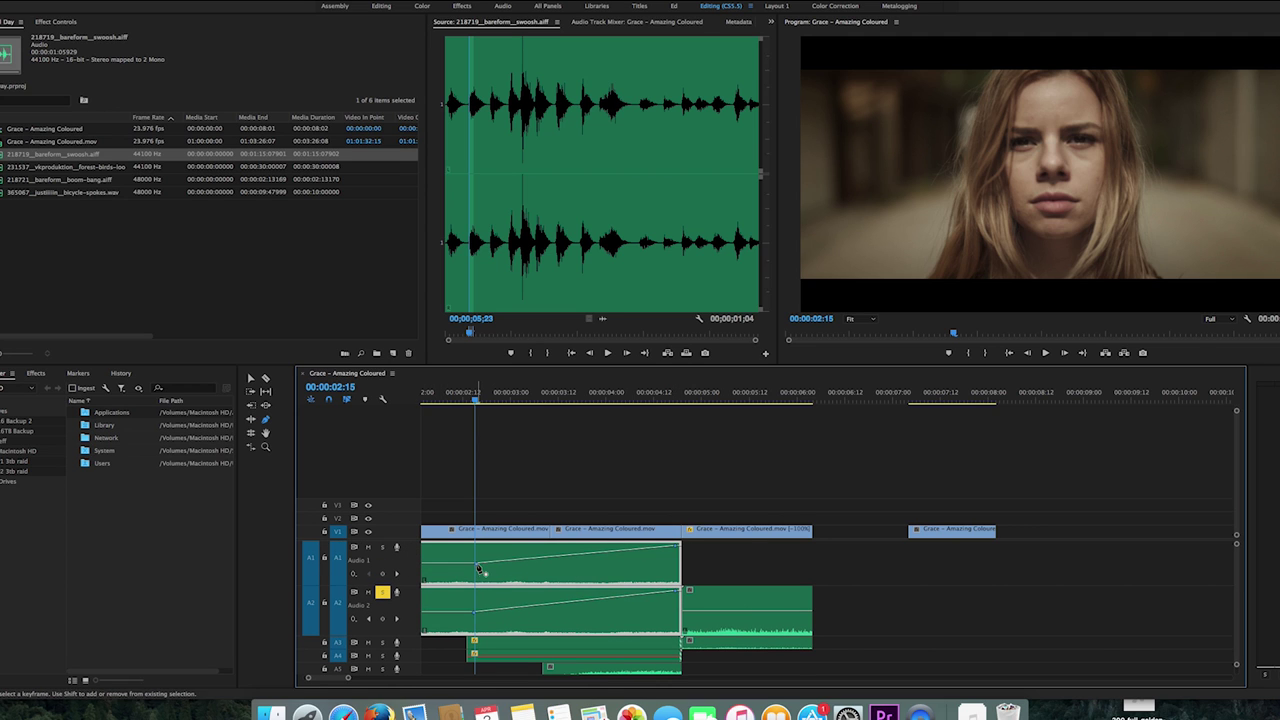
{"action": "left_click_drag", "start_coordinate": [479, 568], "coordinate": [473, 585]}
{"action": "key", "text": "minus"}
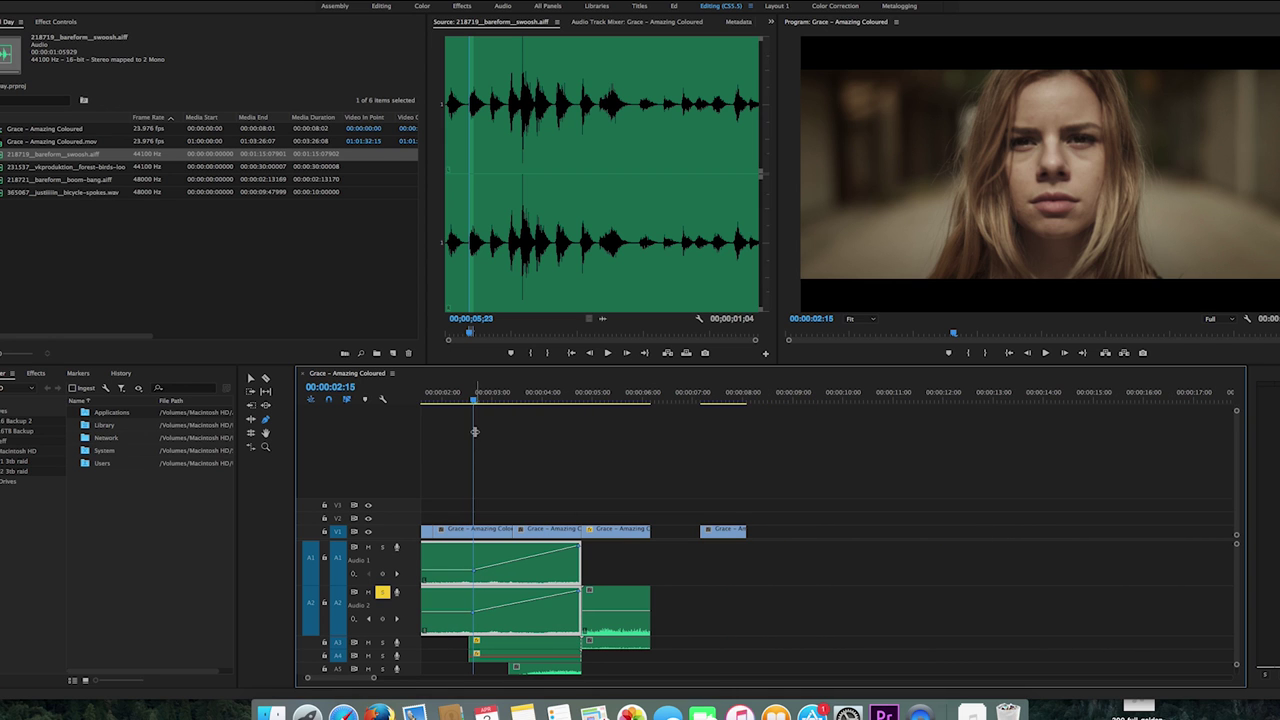
{"action": "key", "text": "space"}
{"action": "key", "text": "equal"}
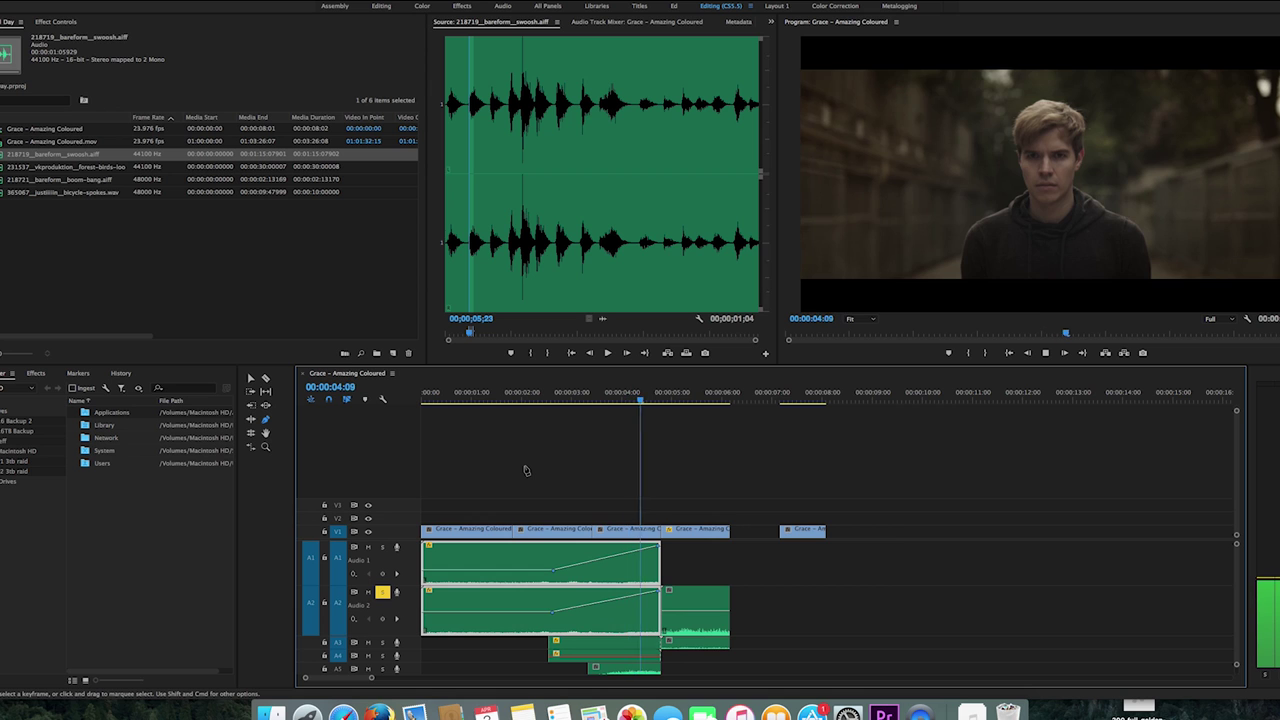
{"action": "key", "text": "space"}
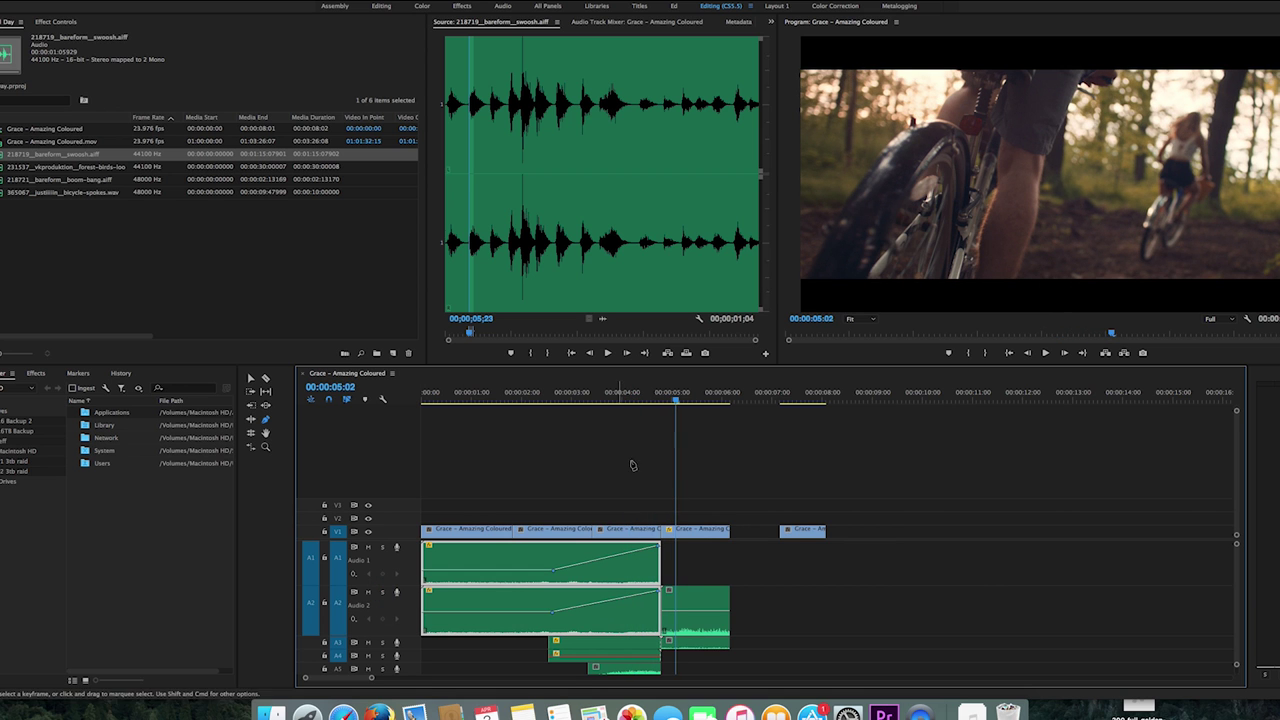
{"action": "left_click_drag", "start_coordinate": [640, 393], "coordinate": [505, 393]}
{"action": "left_click", "coordinate": [601, 655]}
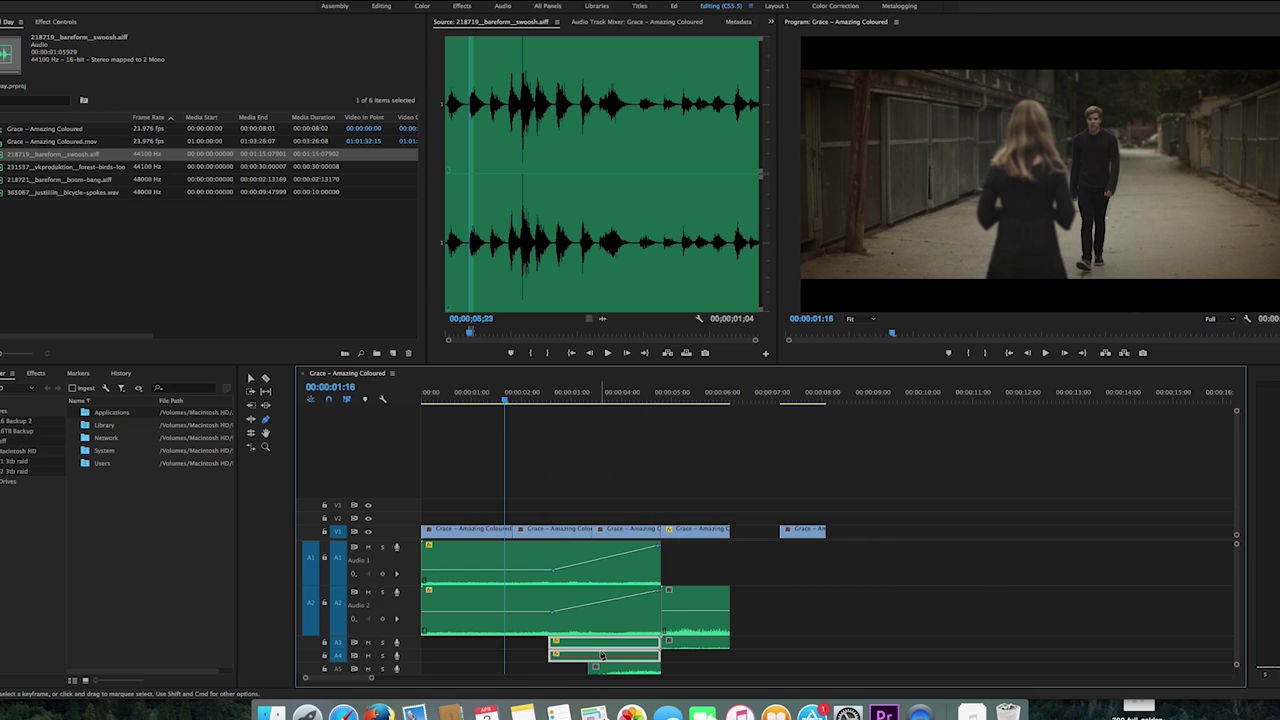
Render the work area previews of the sequence
{"action": "key", "text": "Return"}
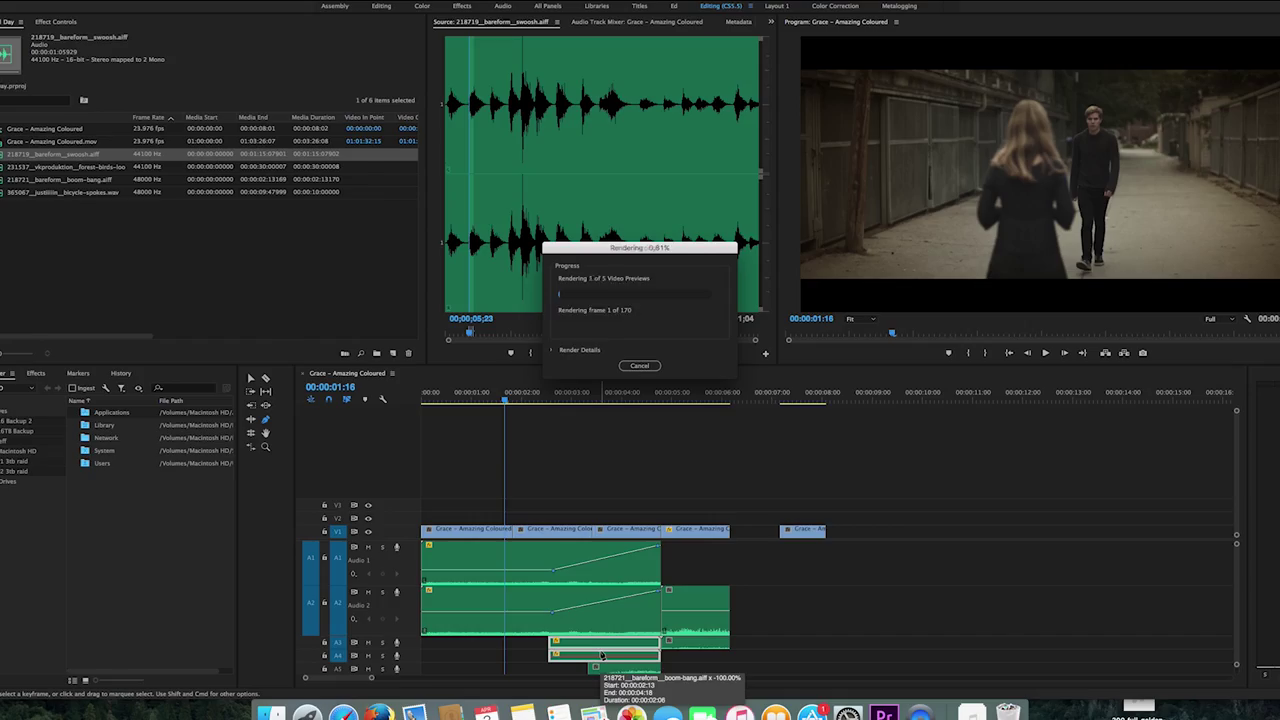